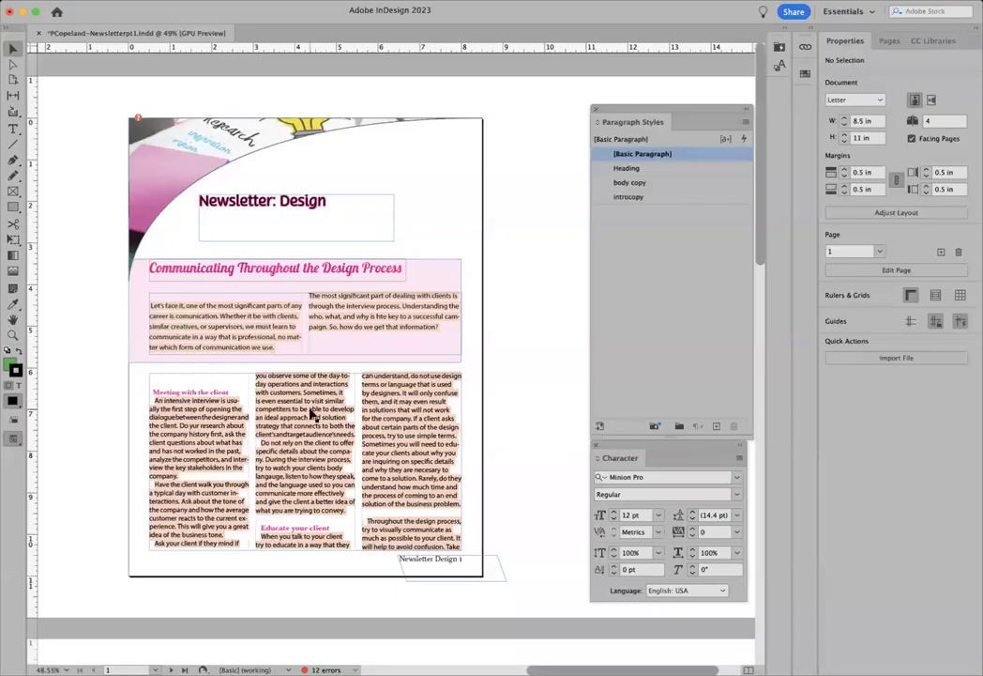
# - Scroll around the page and select the three-column article text frame
pyautogui.scroll(-7, 312, 416)
pyautogui.hscroll(-3, 313, 416)
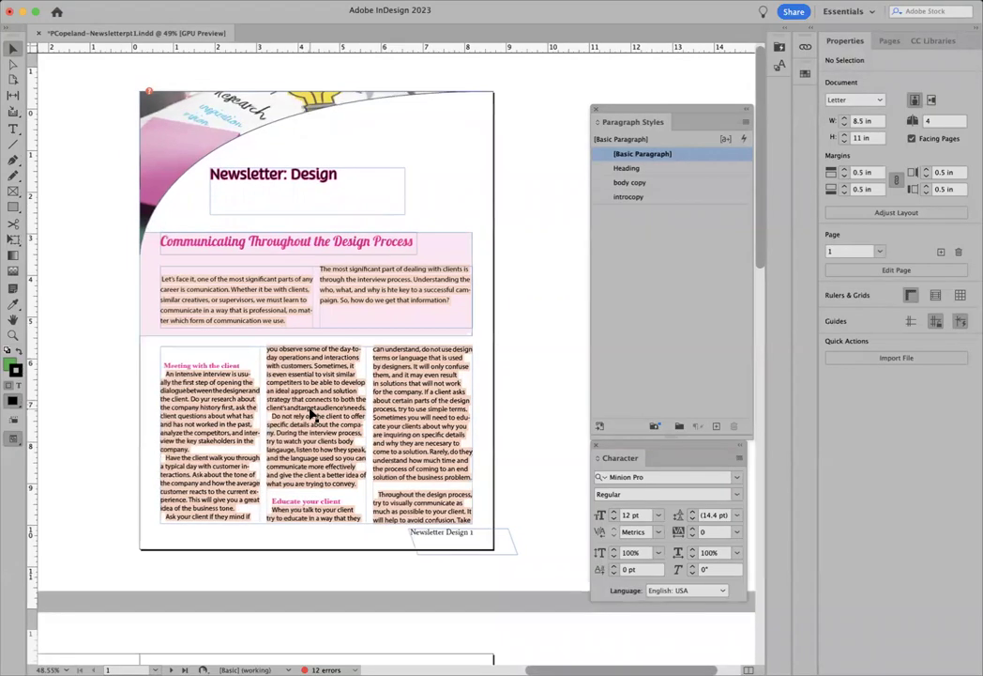
pyautogui.scroll(-4, 312, 415)
pyautogui.hscroll(-4, 312, 415)
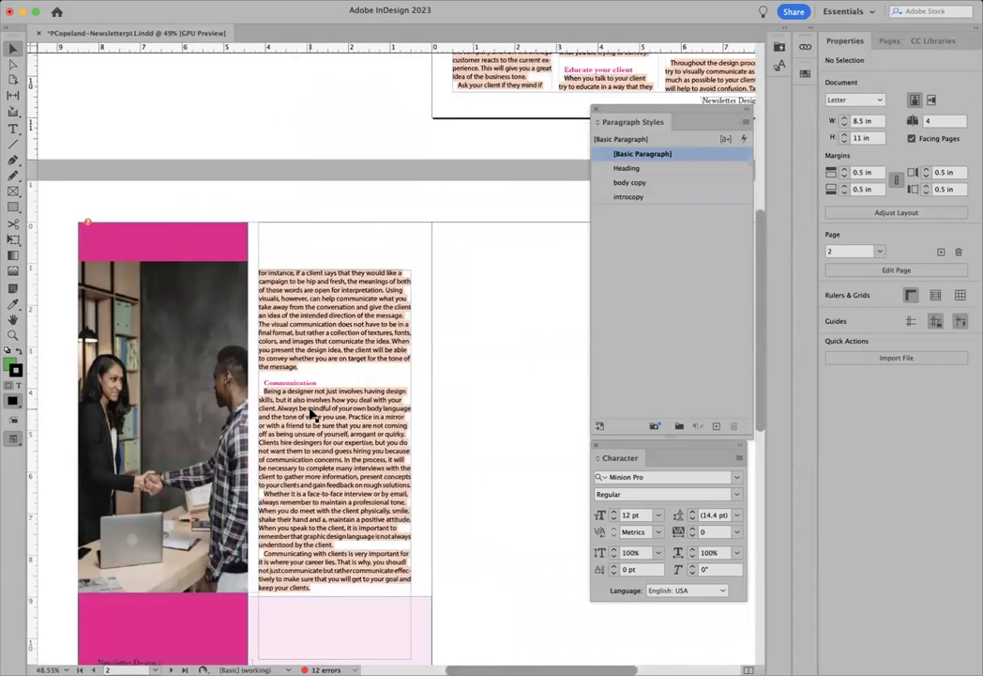
pyautogui.scroll(6, 312, 416)
pyautogui.hscroll(4, 313, 416)
pyautogui.click(312, 415)
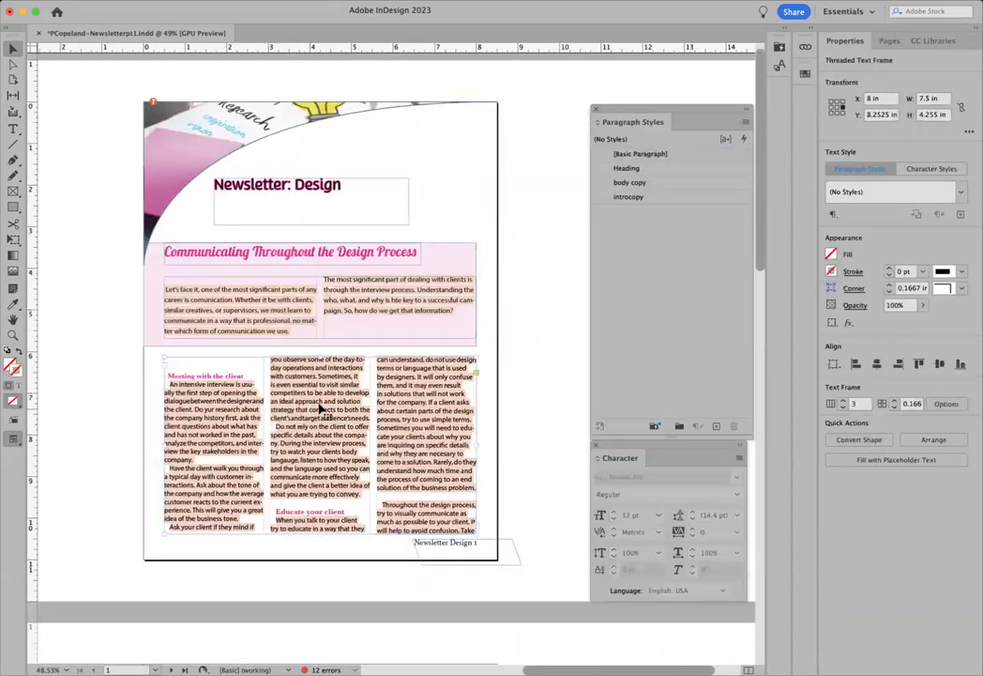
pyautogui.click(525, 381)
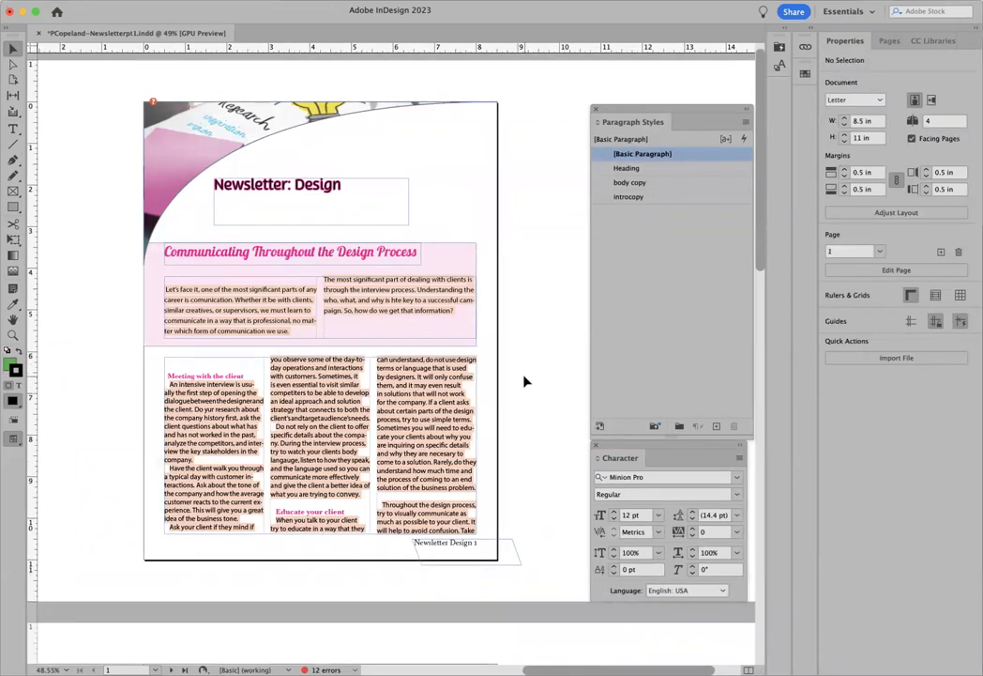
pyautogui.click(450, 401)
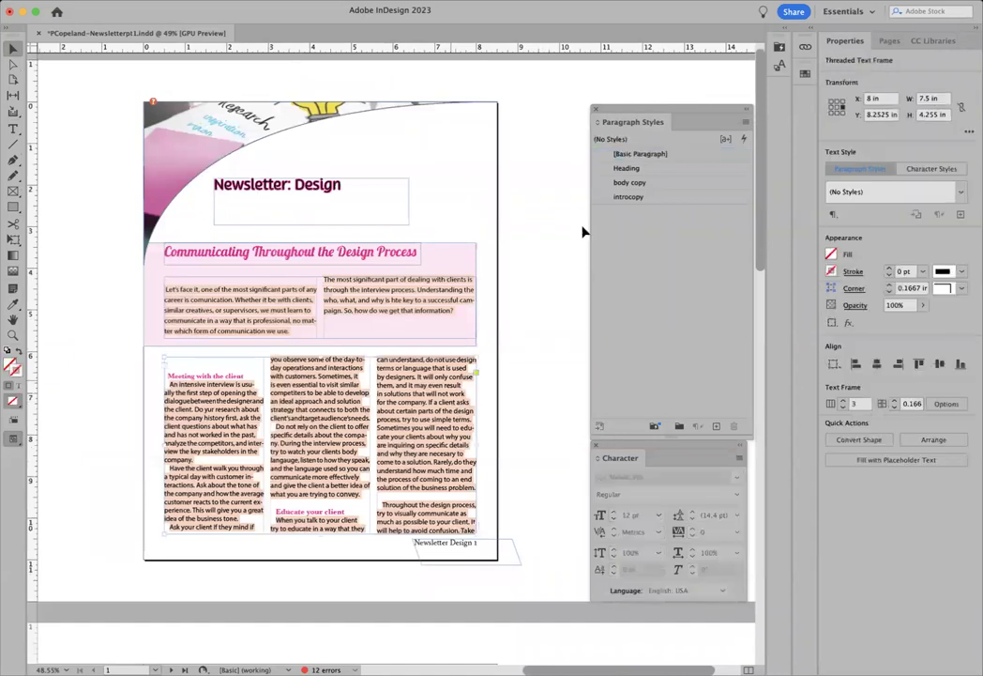
# - Set the body copy paragraph style's font family to Baskerville
pyautogui.doubleClick(737, 183)
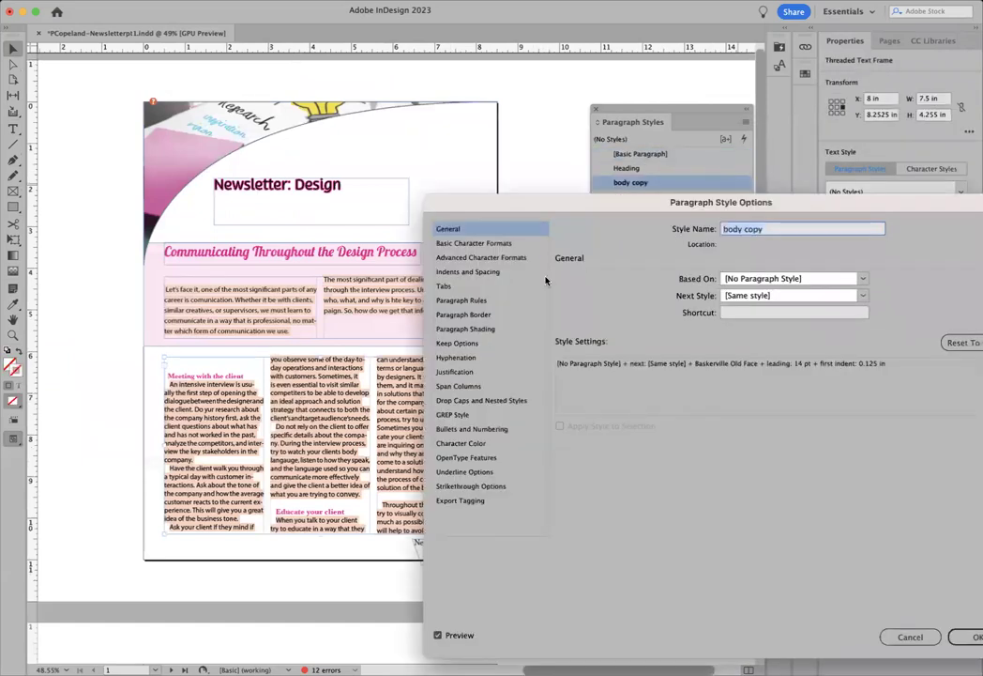
pyautogui.click(527, 245)
pyautogui.click(699, 286)
pyautogui.write('Baskerville')
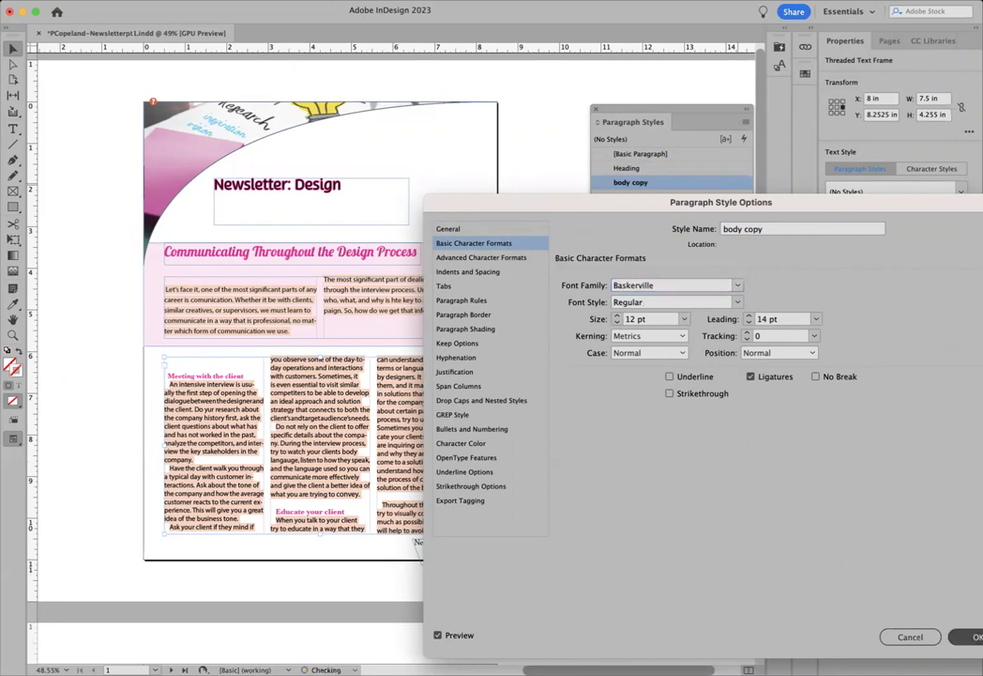
pyautogui.press('Return')
pyautogui.click(460, 402)
pyautogui.click(451, 401)
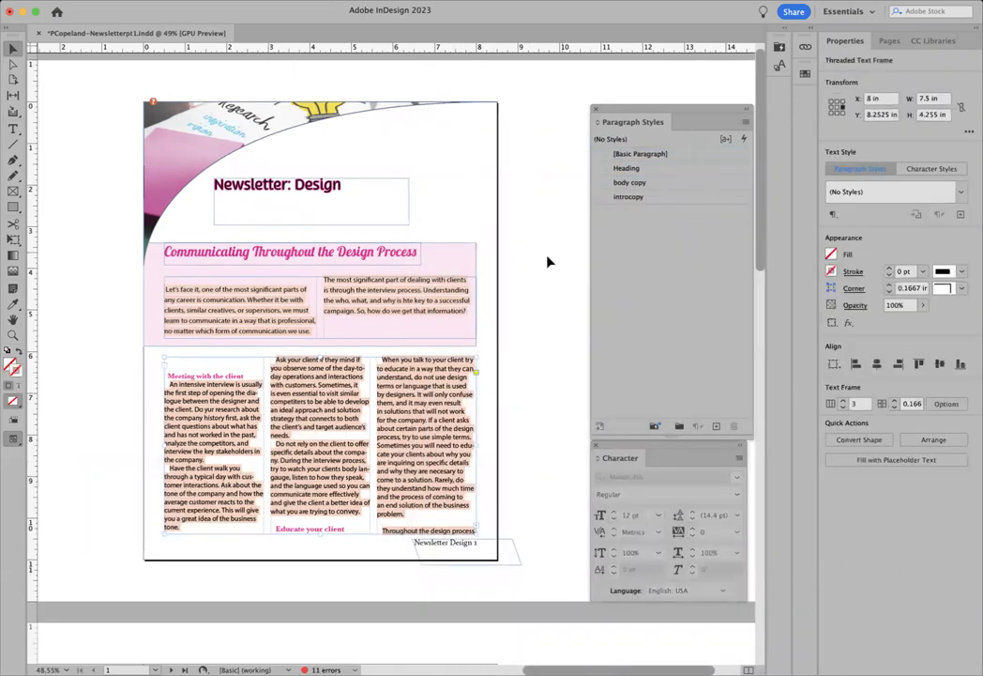
pyautogui.doubleClick(654, 182)
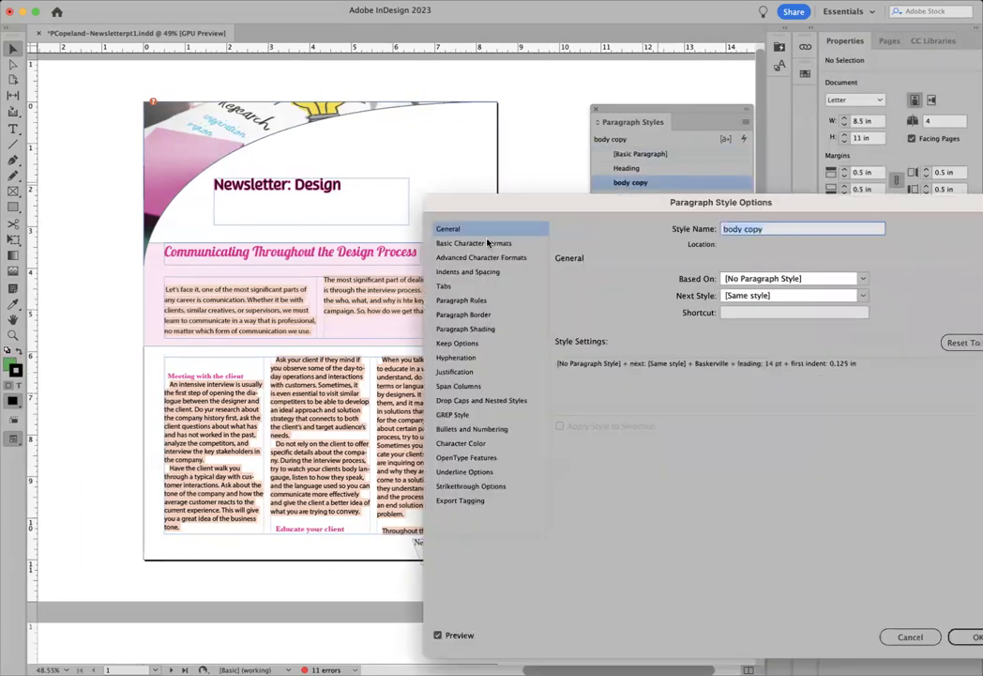
pyautogui.click(495, 243)
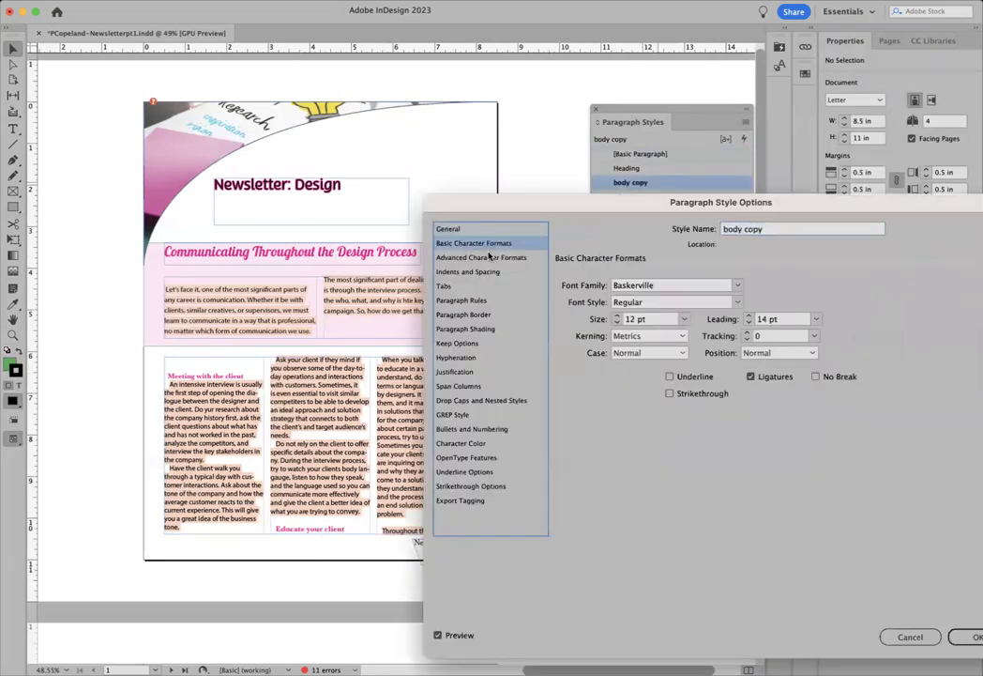
pyautogui.click(969, 636)
pyautogui.click(13, 128)
pyautogui.click(256, 301)
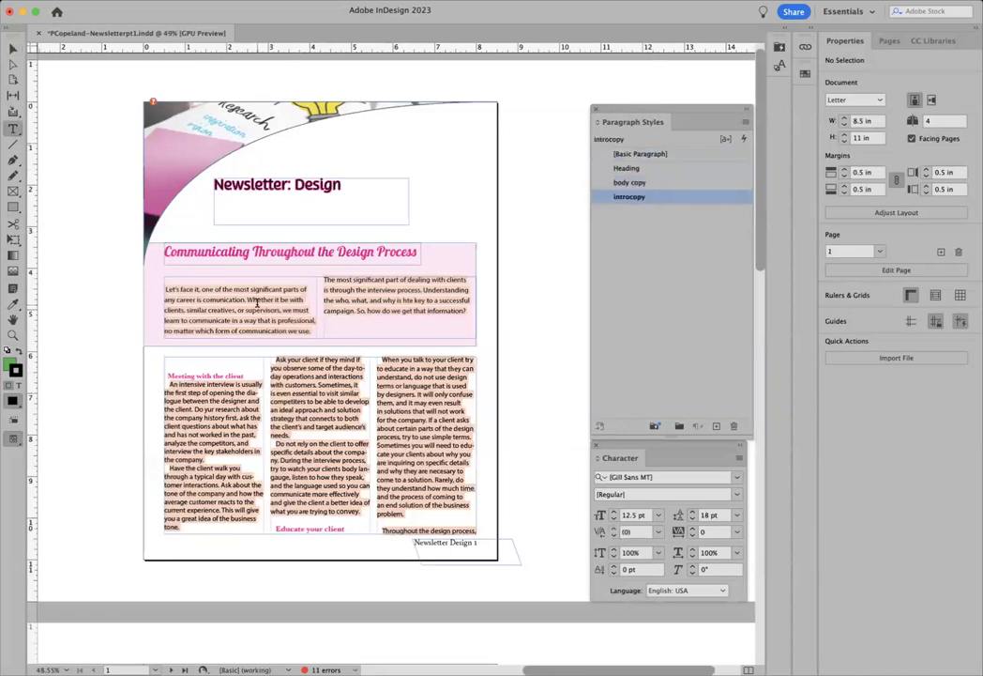
pyautogui.press('super+a')
pyautogui.click(710, 184)
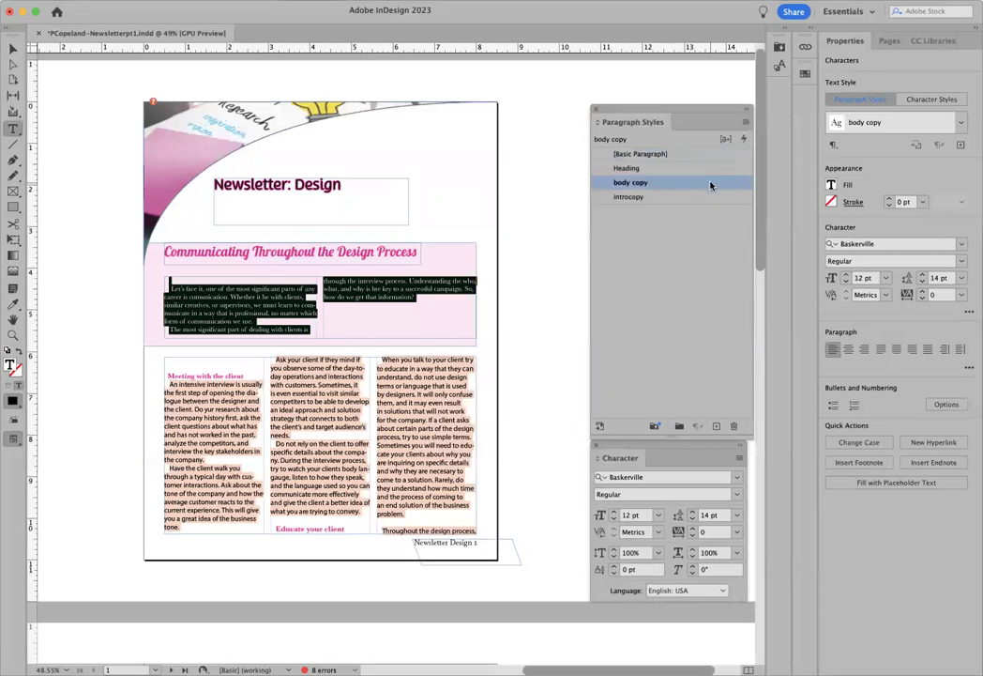
pyautogui.press('super+z')
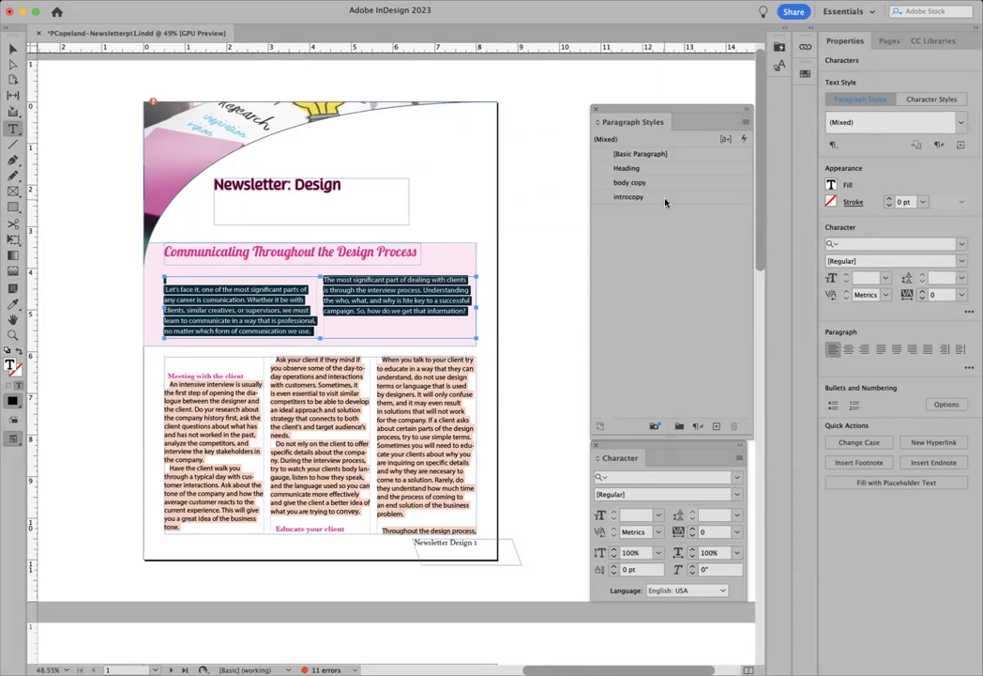
# - Apply introcopy with Gill Sans as its font, then delete the blank line above the intro
pyautogui.doubleClick(729, 204)
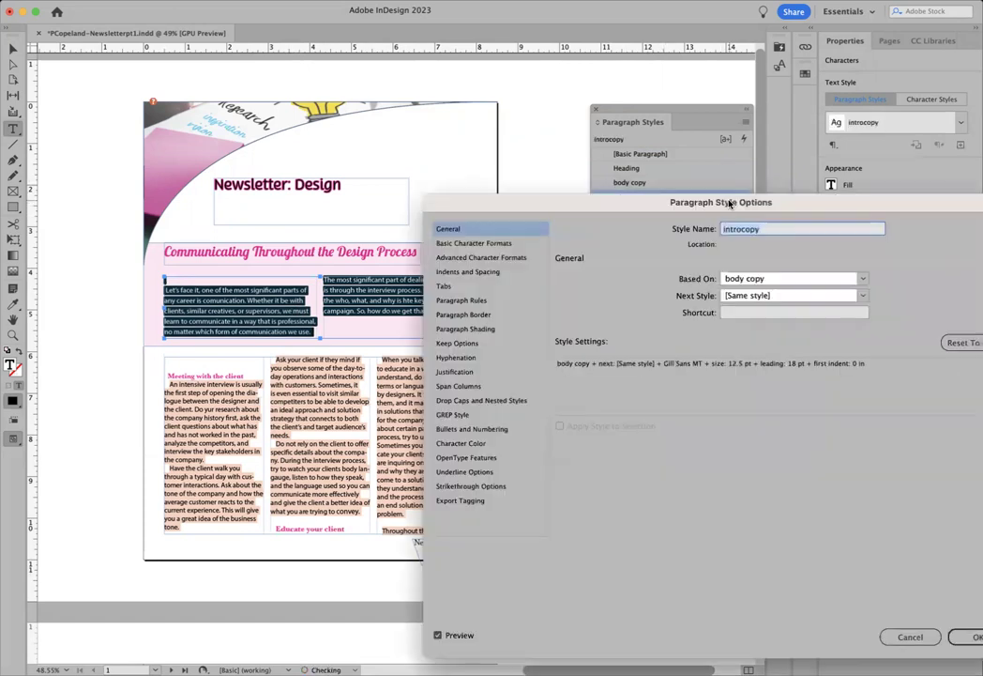
pyautogui.click(469, 243)
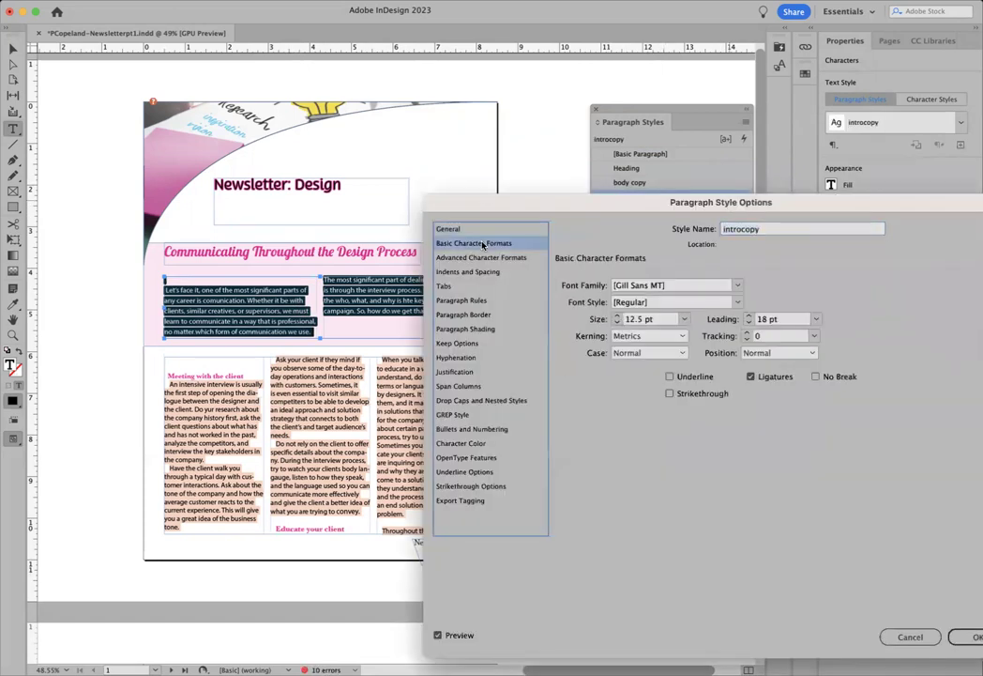
pyautogui.click(736, 285)
pyautogui.press('Escape')
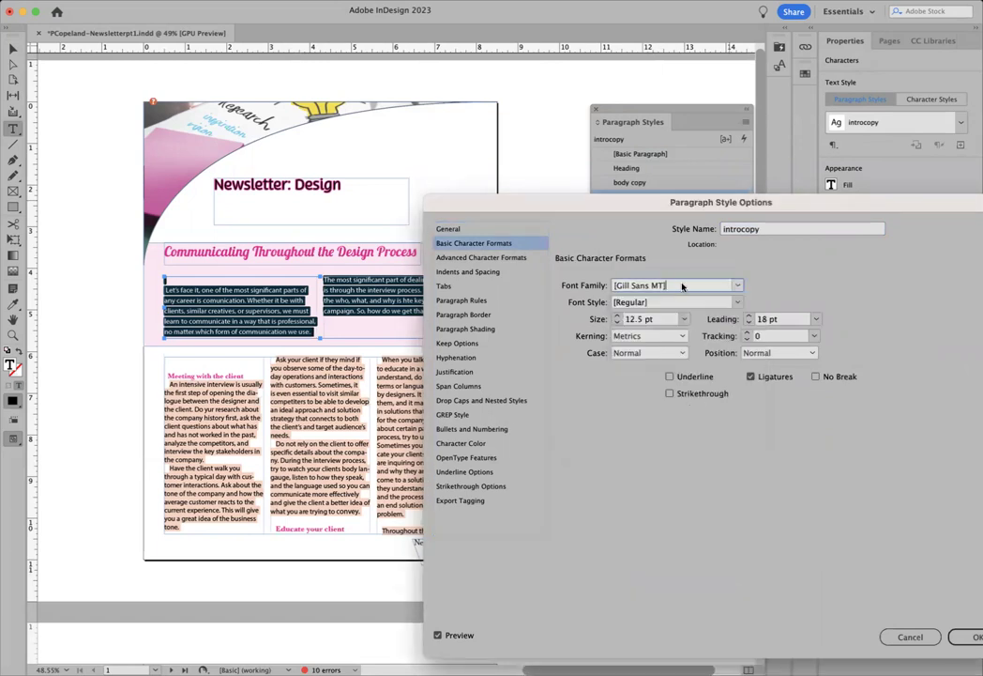
pyautogui.write('Gill')
pyautogui.press('Return')
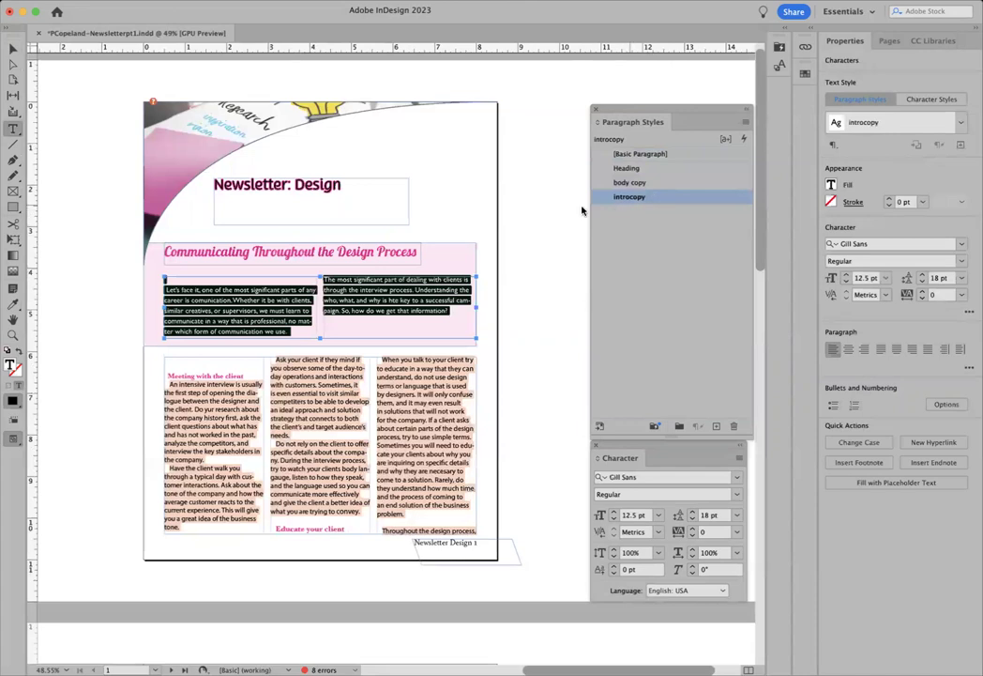
pyautogui.click(224, 310)
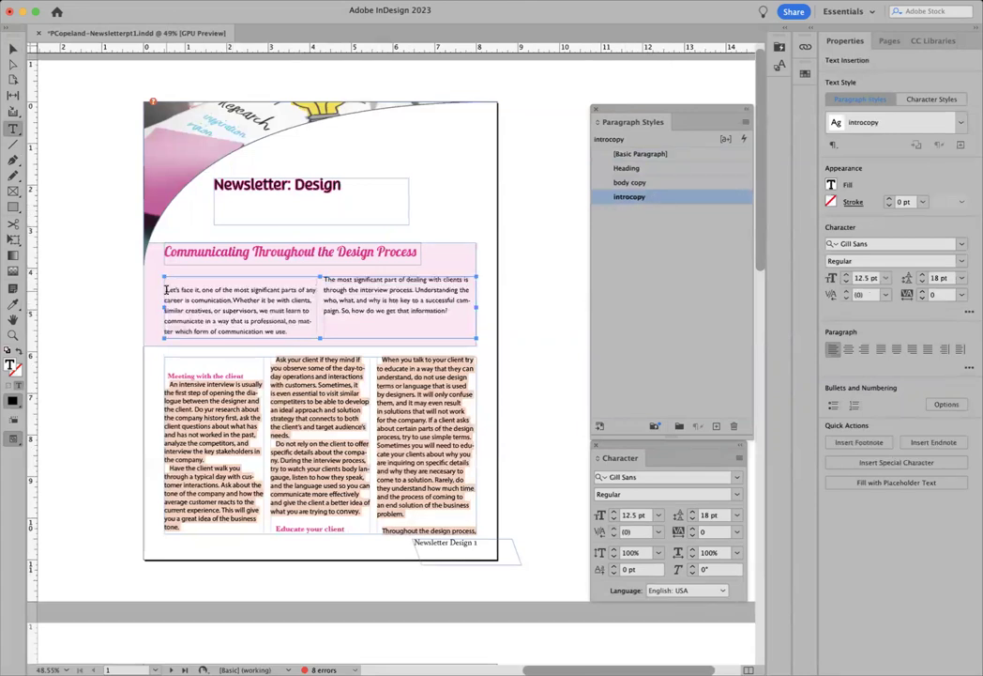
pyautogui.press('BackSpace')
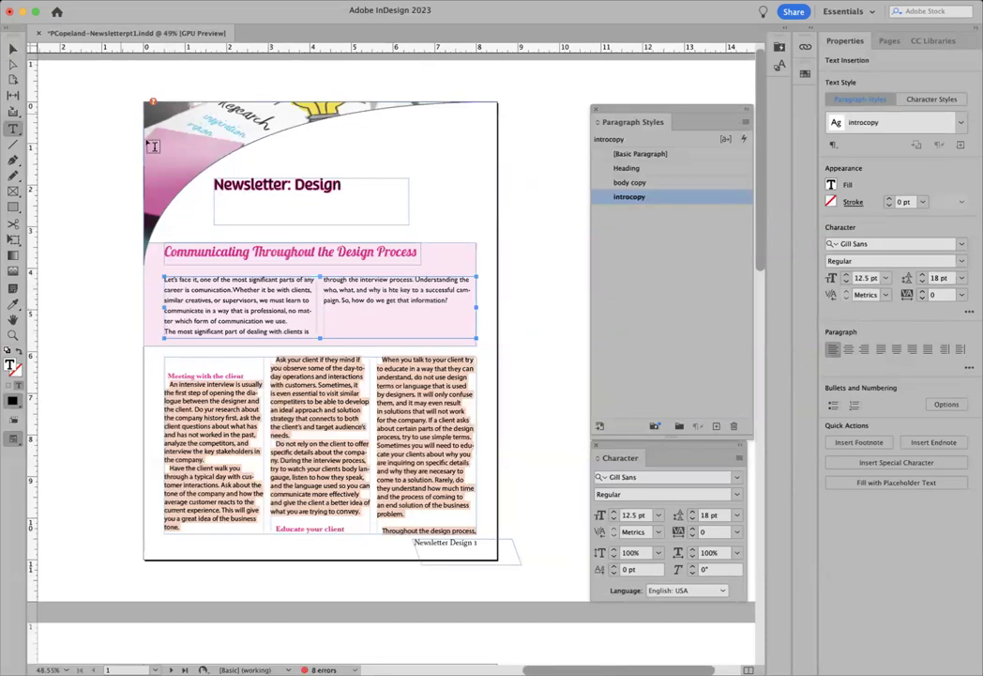
# - Shorten the intro frame to 1.3 in, move it lower, and bring the pink heading down above it
pyautogui.click(10, 48)
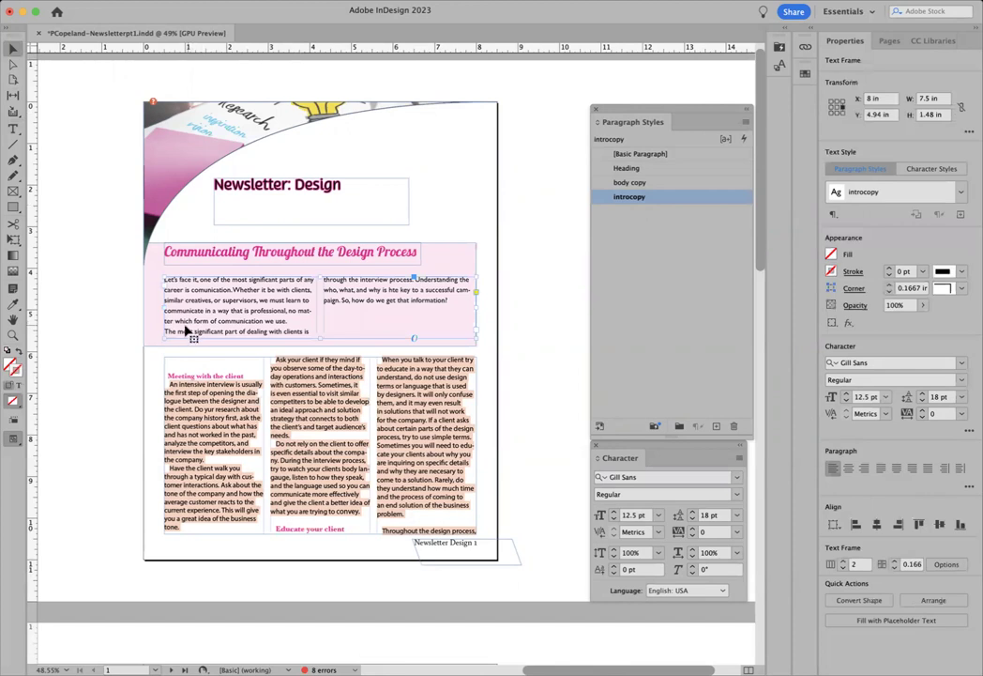
pyautogui.moveTo(319, 336); pyautogui.dragTo(319, 330)
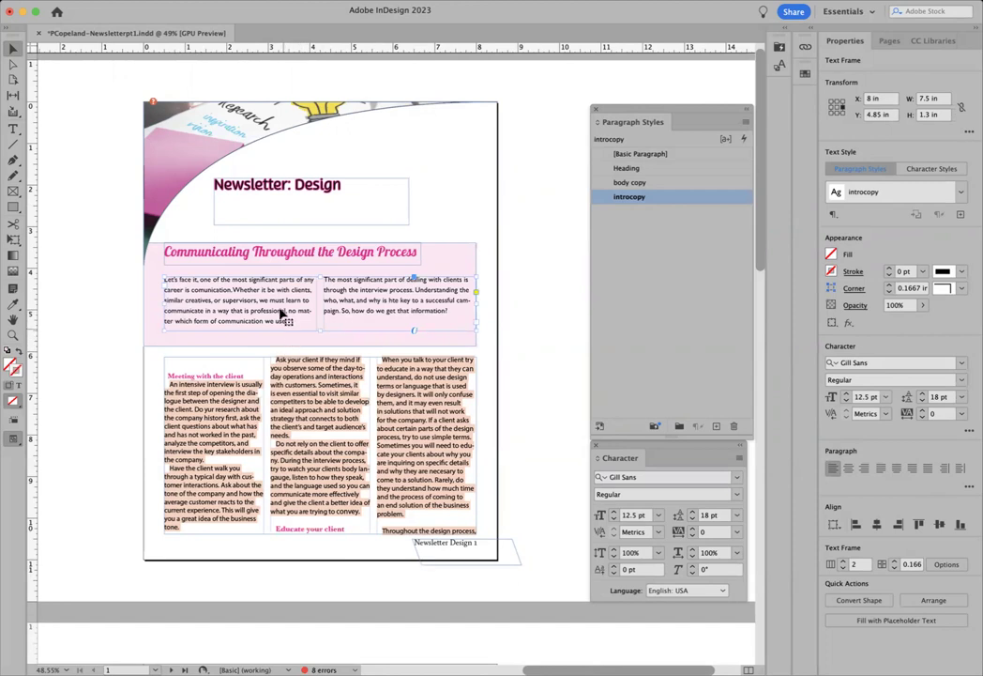
pyautogui.moveTo(304, 302); pyautogui.dragTo(290, 318)
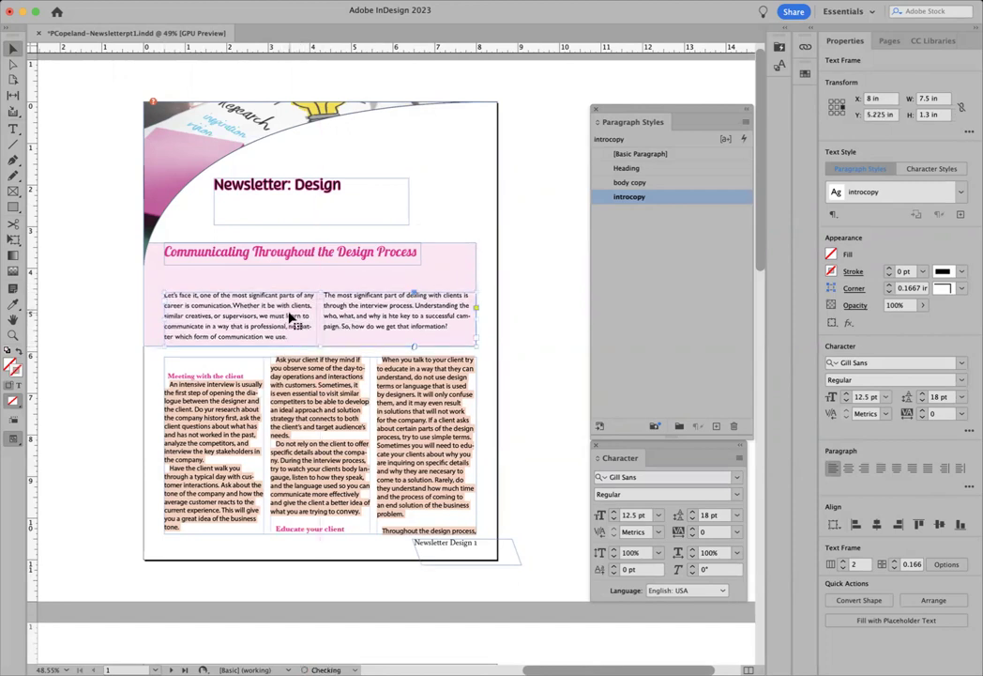
pyautogui.click(364, 246)
pyautogui.moveTo(364, 246); pyautogui.dragTo(288, 292)
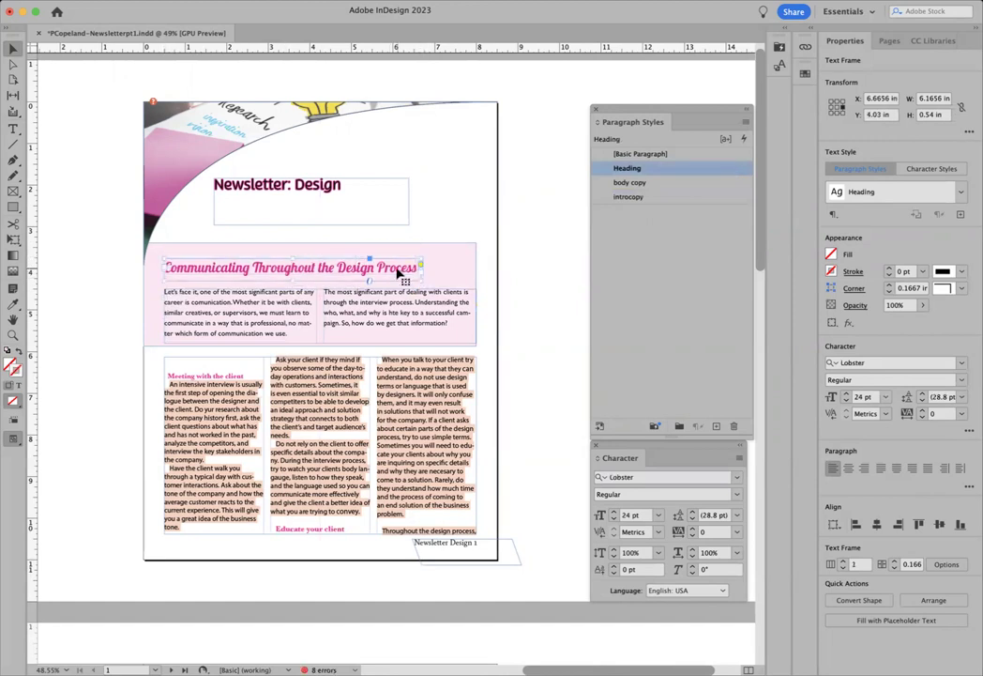
# - Set the Heading style's alignment to Center and widen the heading frame to 7.5 in
pyautogui.doubleClick(740, 169)
pyautogui.click(474, 244)
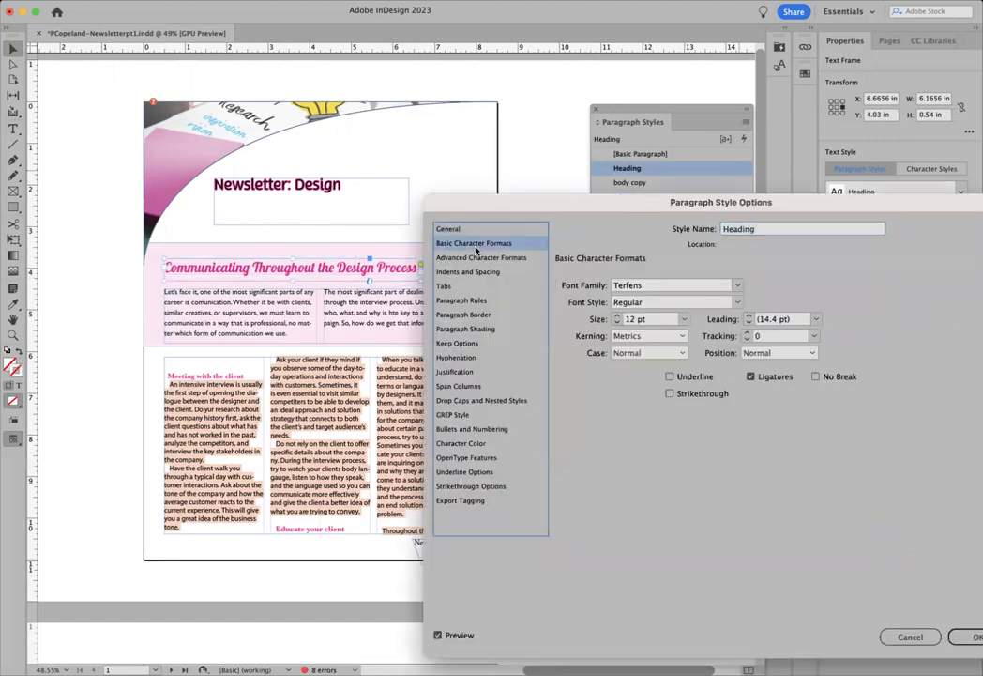
pyautogui.click(468, 272)
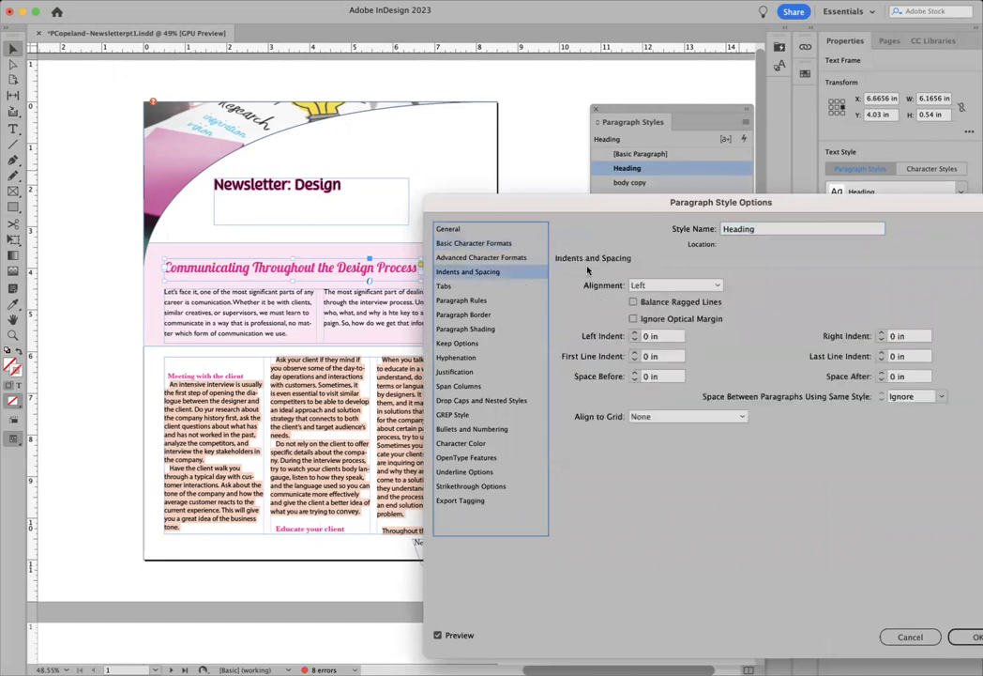
pyautogui.click(699, 284)
pyautogui.click(654, 313)
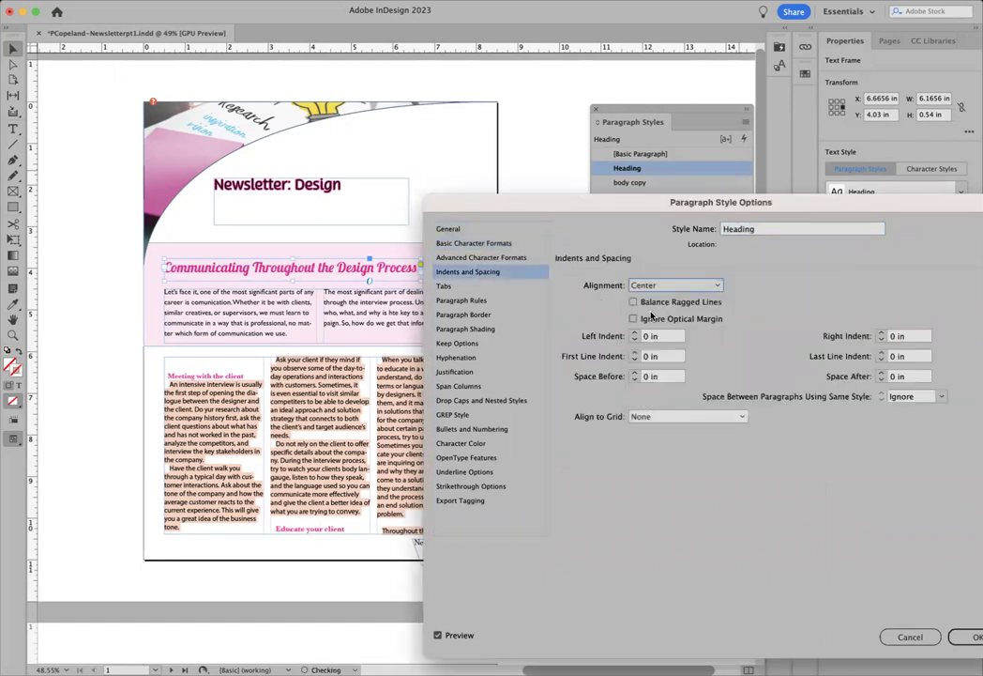
pyautogui.click(966, 636)
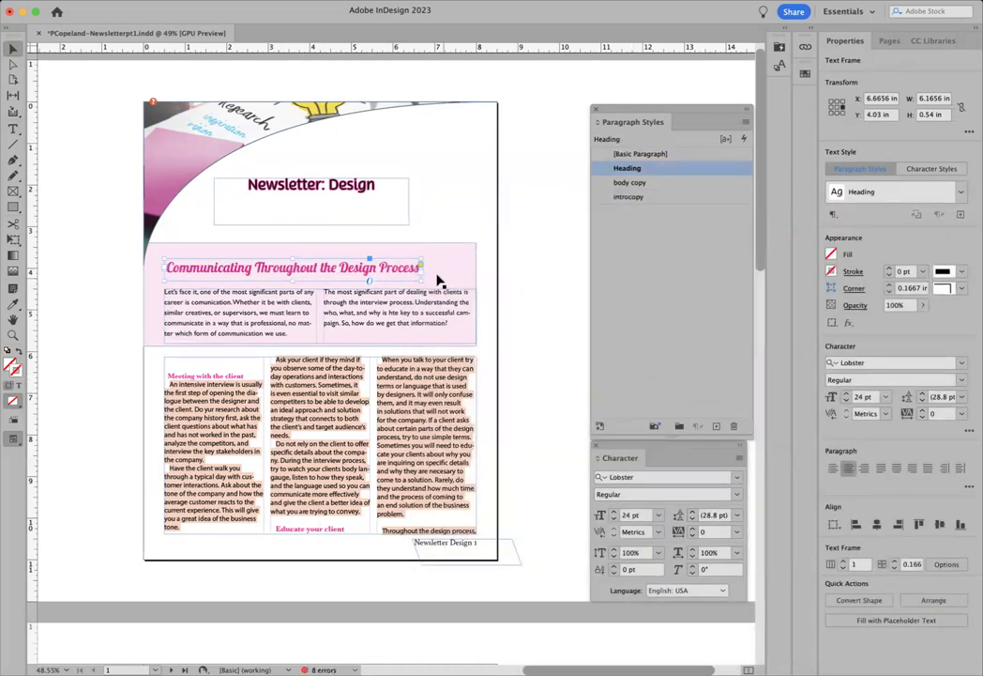
pyautogui.moveTo(422, 270); pyautogui.dragTo(477, 271)
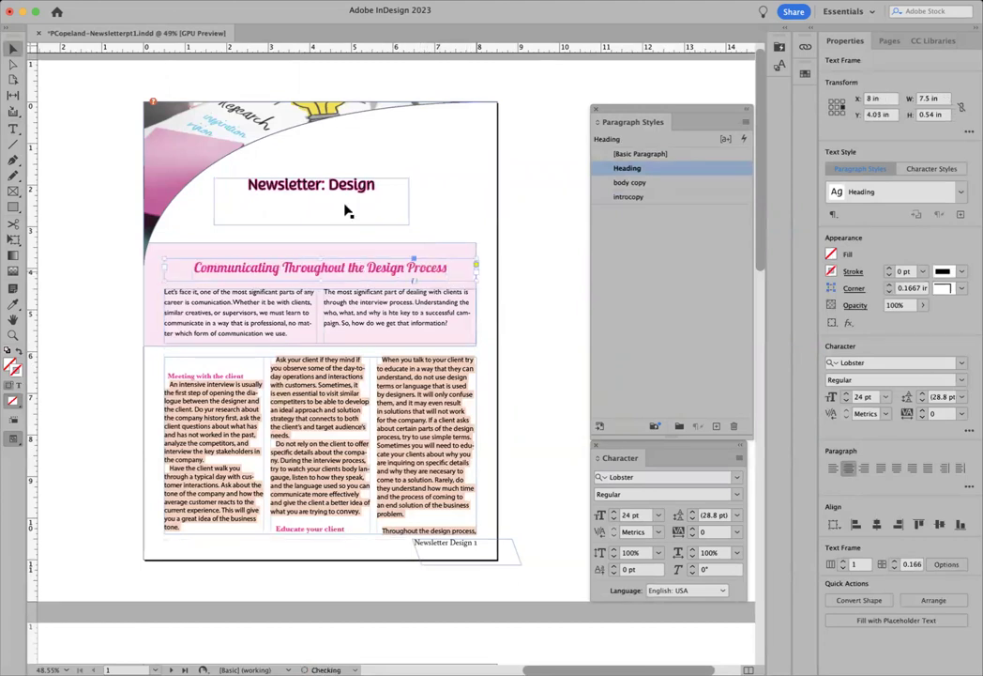
pyautogui.click(21, 439)
pyautogui.click(117, 284)
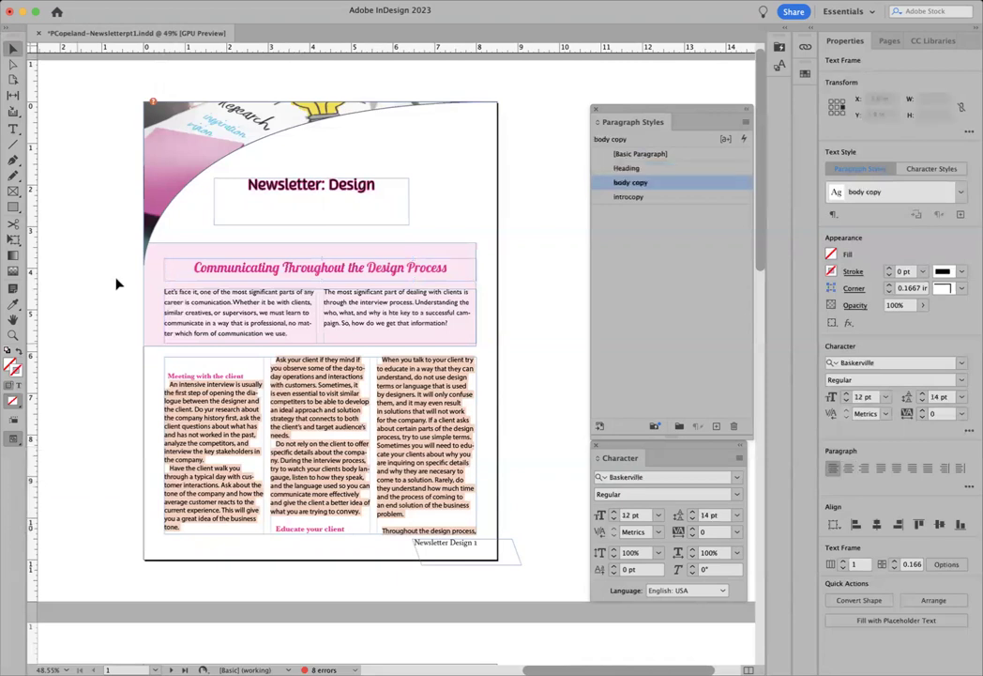
pyautogui.click(325, 248)
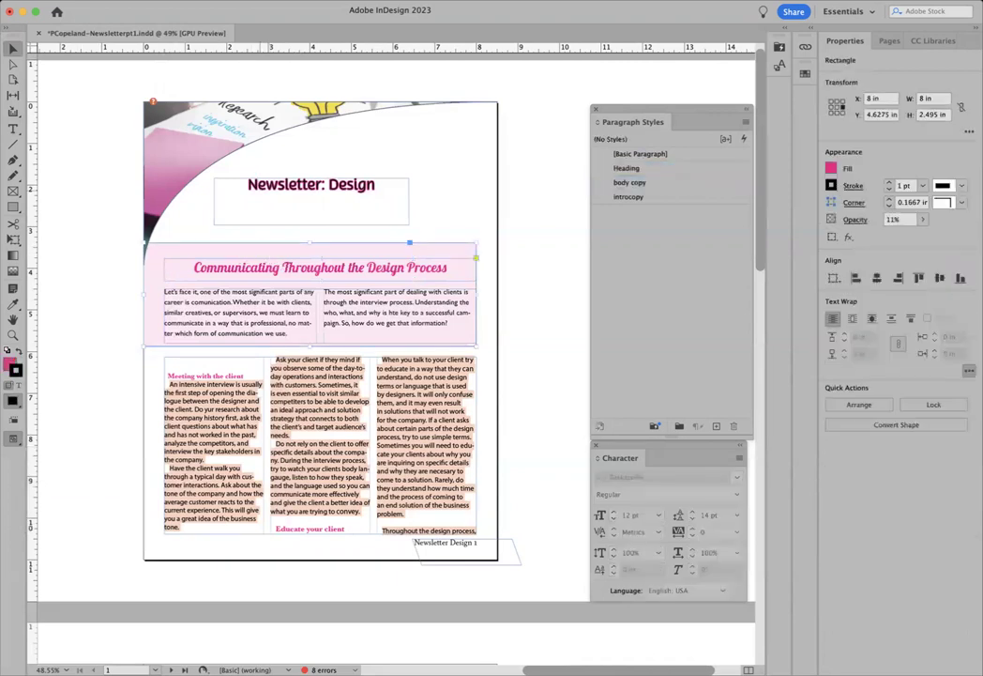
pyautogui.click(307, 23)
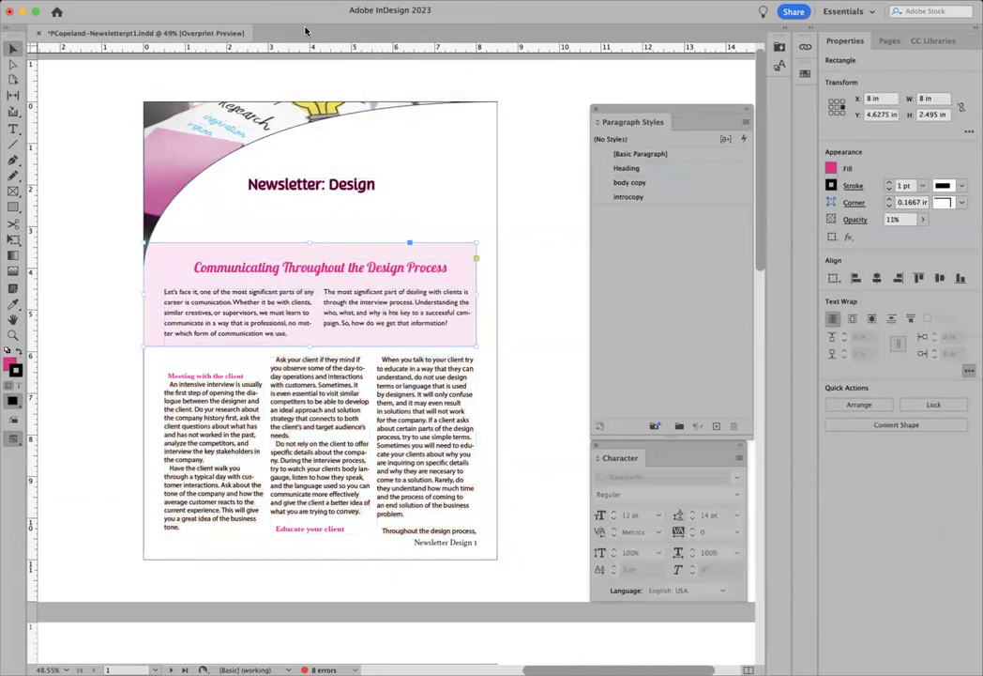
pyautogui.click(300, 1)
pyautogui.click(291, 20)
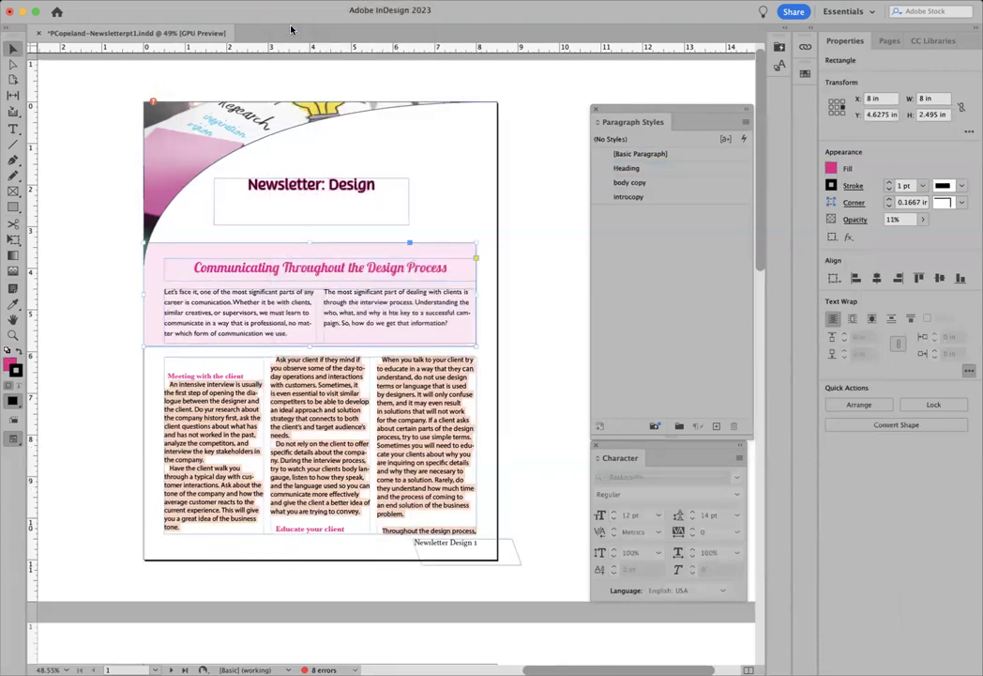
pyautogui.click(13, 438)
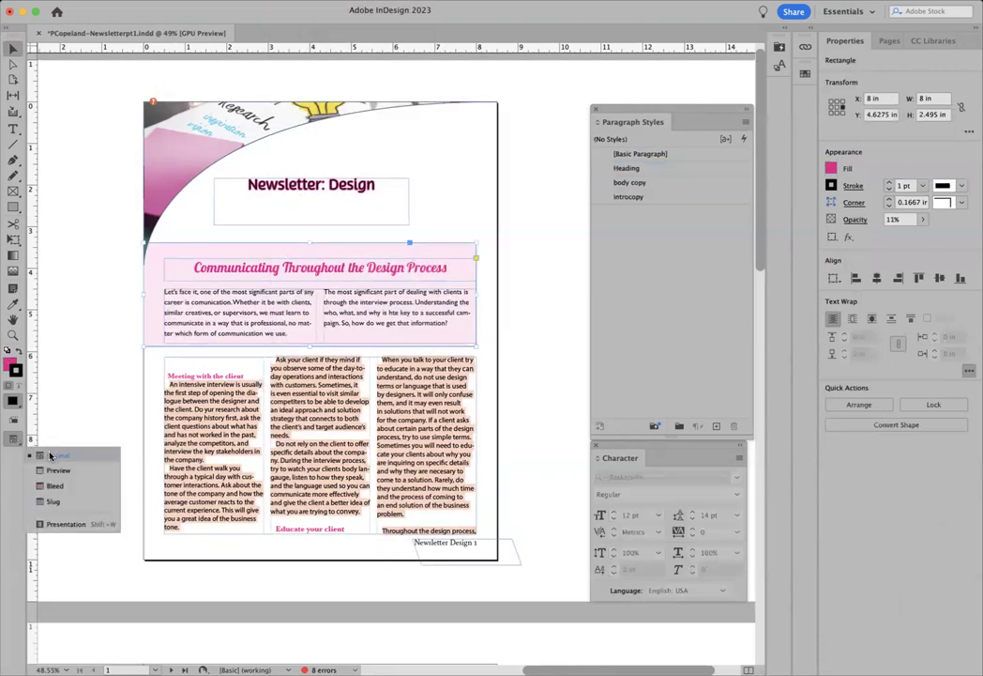
pyautogui.click(51, 456)
pyautogui.click(58, 425)
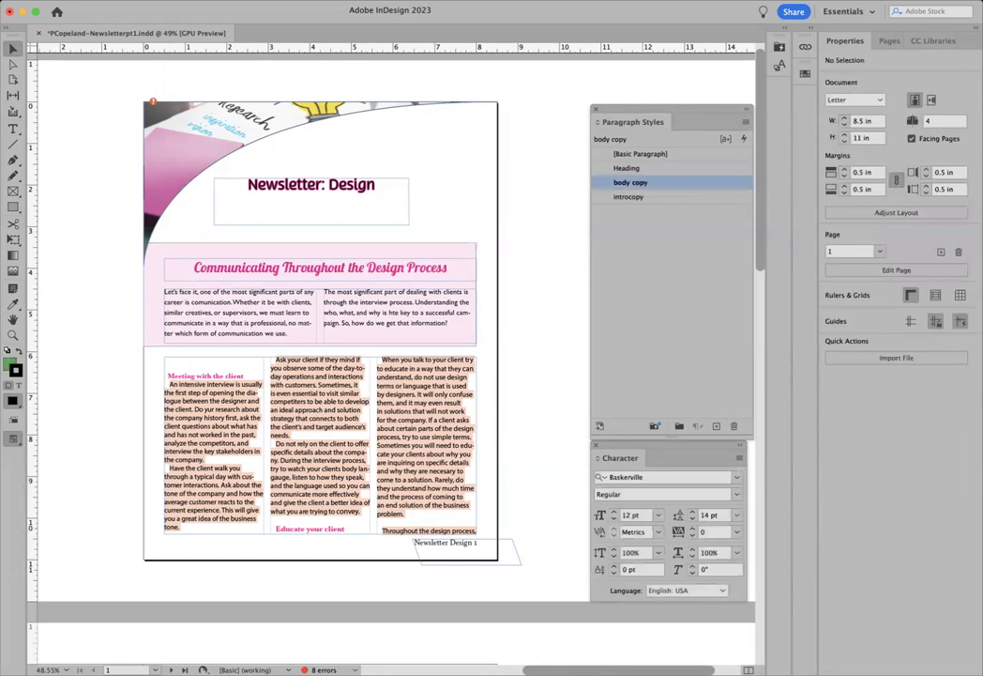
pyautogui.click(155, 1)
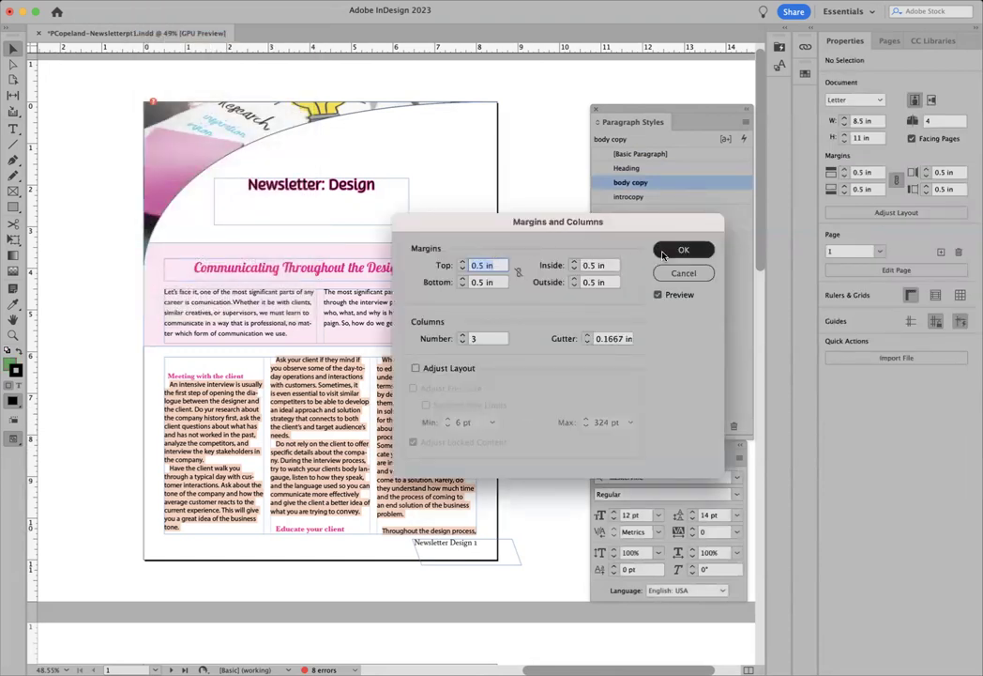
pyautogui.press('Return')
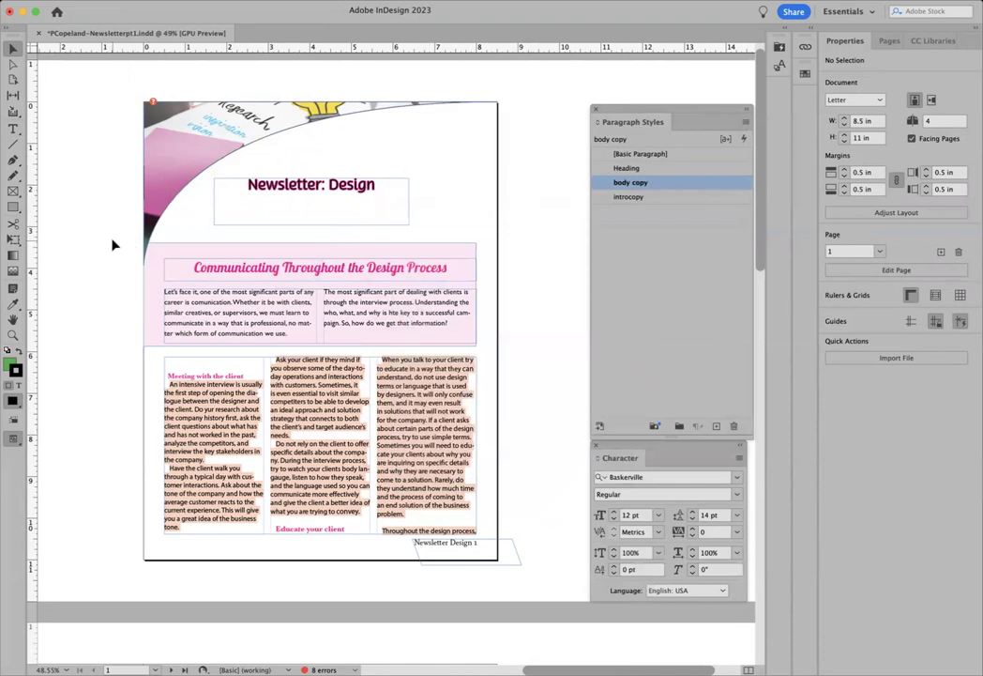
# - Check the page in Preview and at 75% zoom, then show the Pages panel's four pages
pyautogui.moveTo(14, 440); pyautogui.dragTo(42, 385)
pyautogui.moveTo(17, 445); pyautogui.dragTo(42, 455)
pyautogui.press('super+equal')
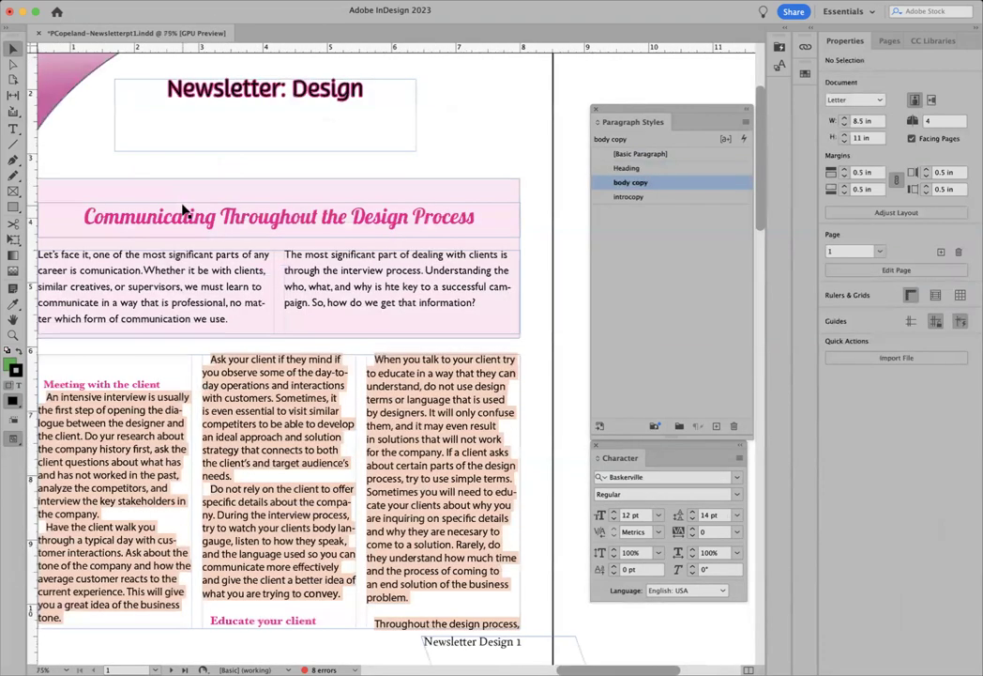
pyautogui.scroll(4, 184, 210)
pyautogui.hscroll(-2, 183, 210)
pyautogui.press('super+minus')
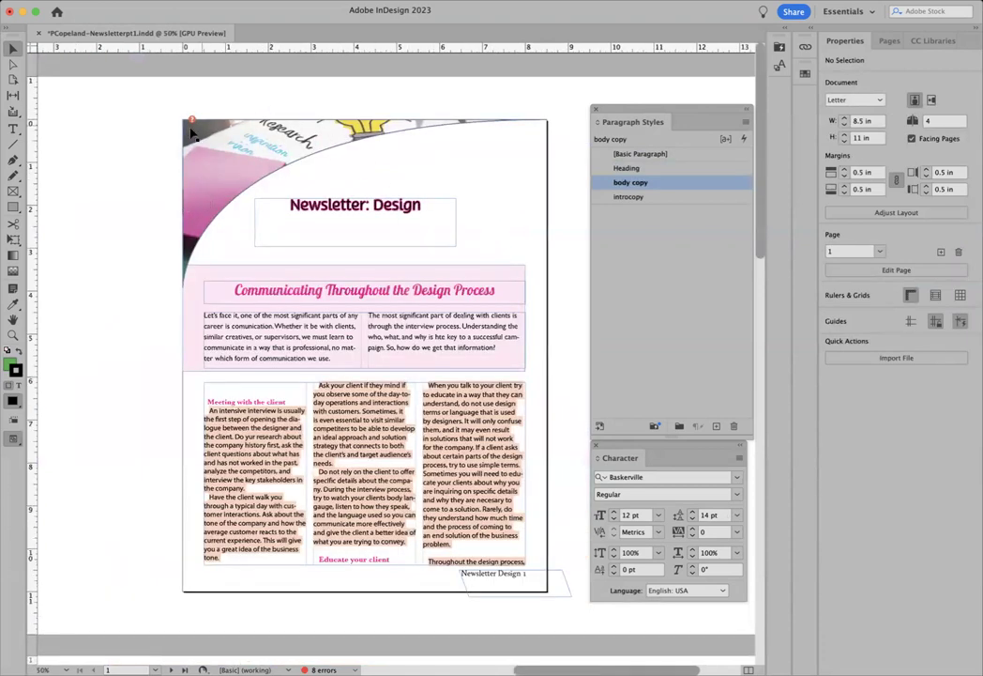
pyautogui.click(156, 145)
pyautogui.click(278, 270)
pyautogui.click(888, 42)
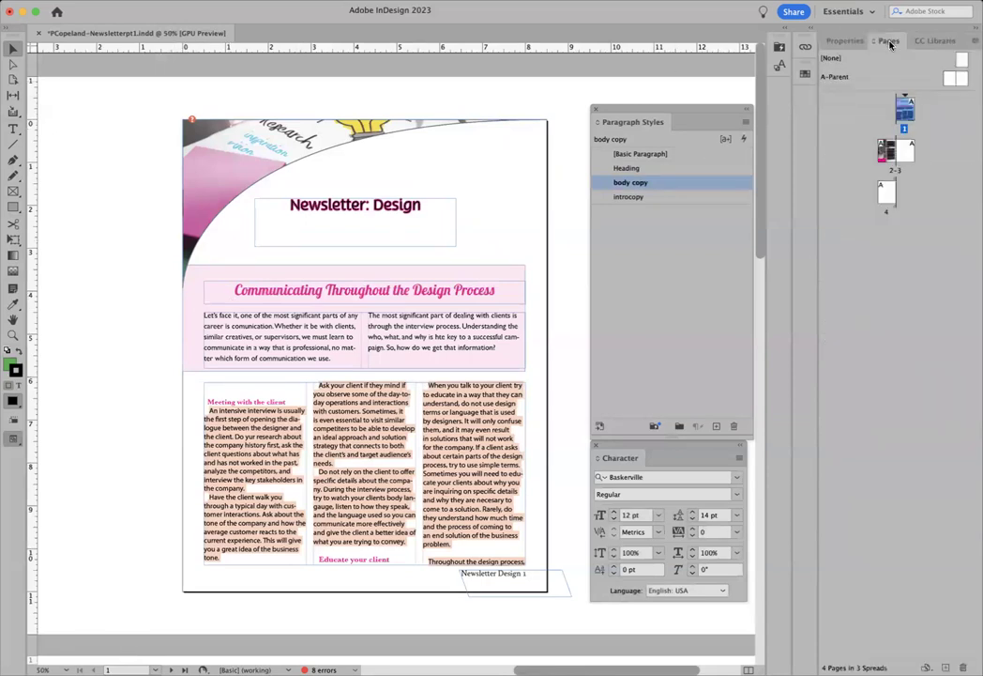
pyautogui.scroll(2, 899, 114)
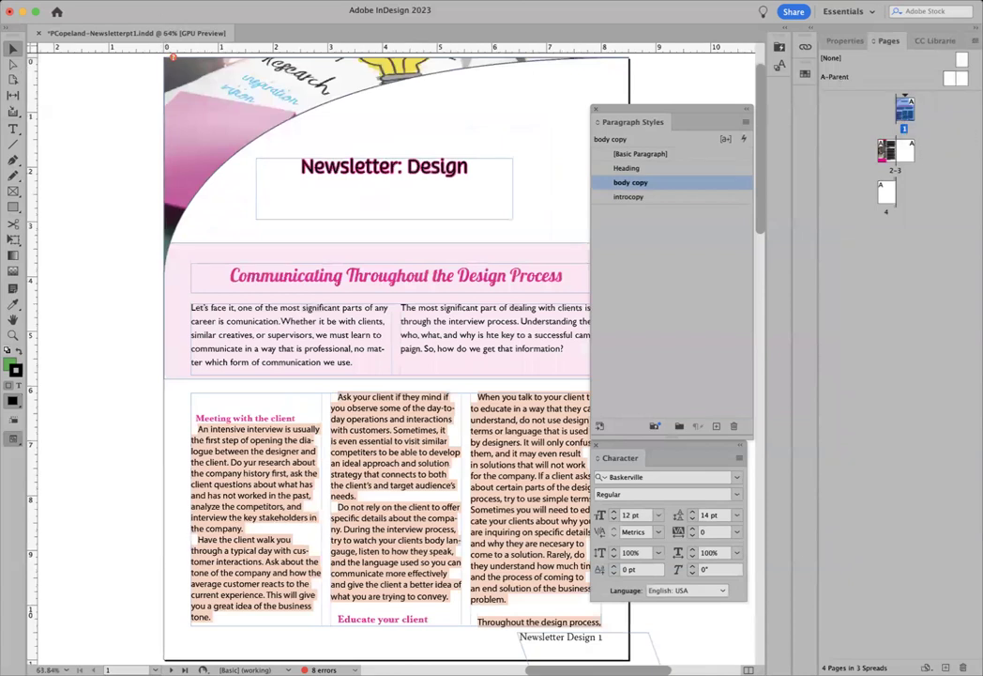
# - Turn on View > Grids & Guides > Show Guides
pyautogui.click(300, 0)
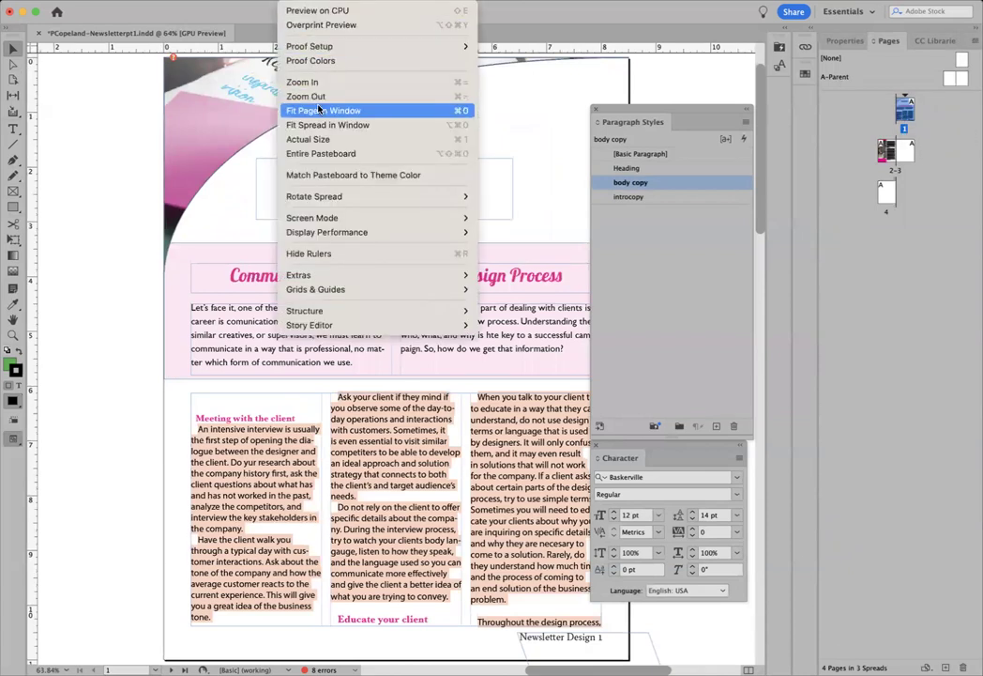
pyautogui.moveTo(323, 295)
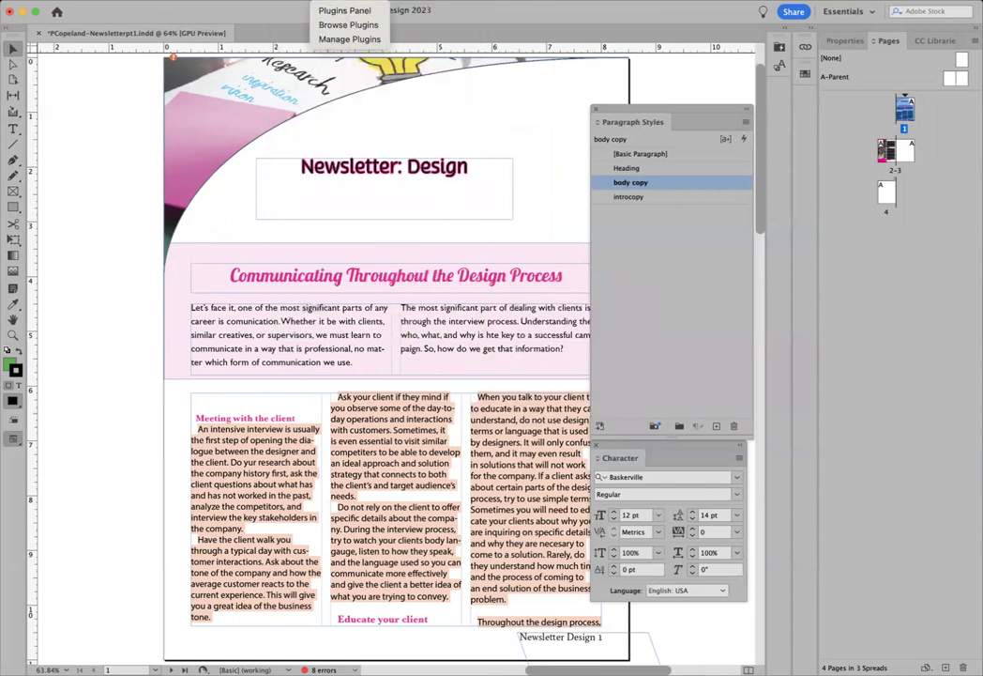
pyautogui.moveTo(366, 2)
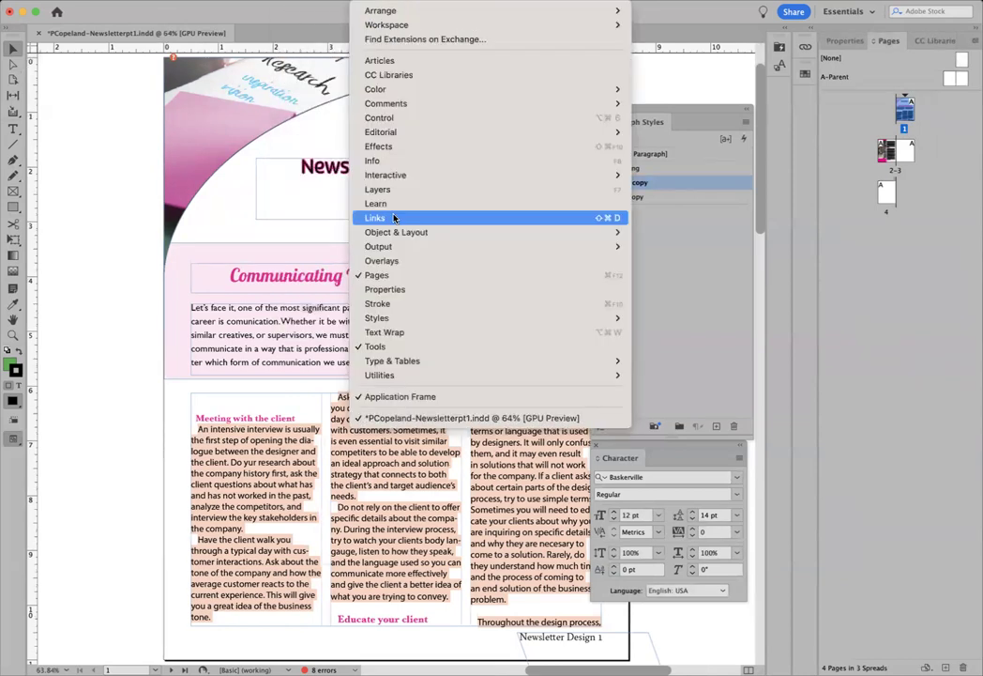
pyautogui.moveTo(414, 360)
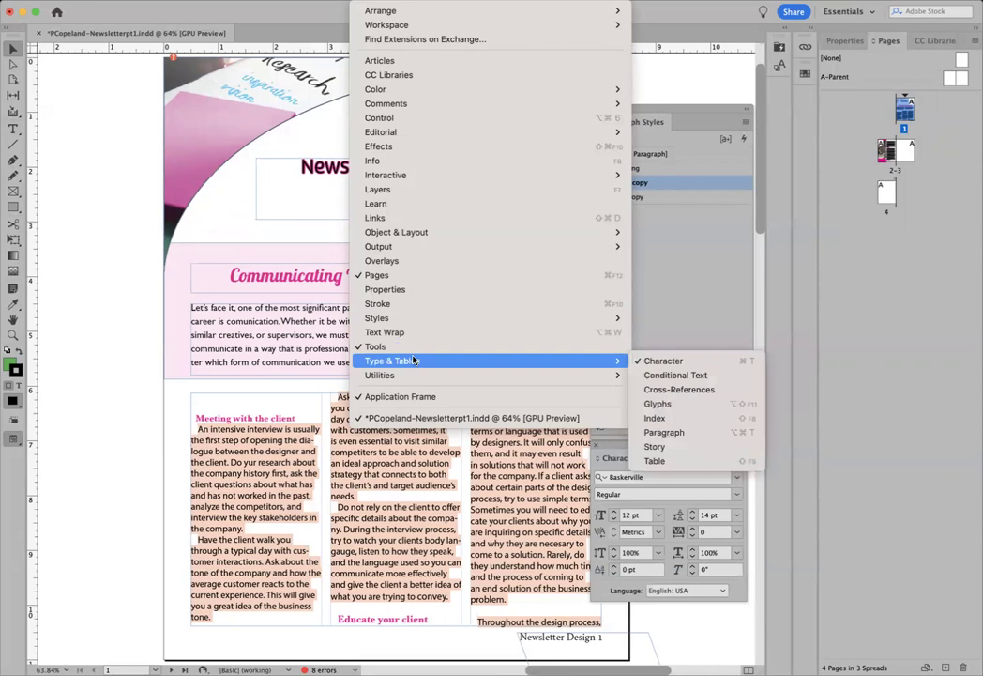
pyautogui.moveTo(298, 2)
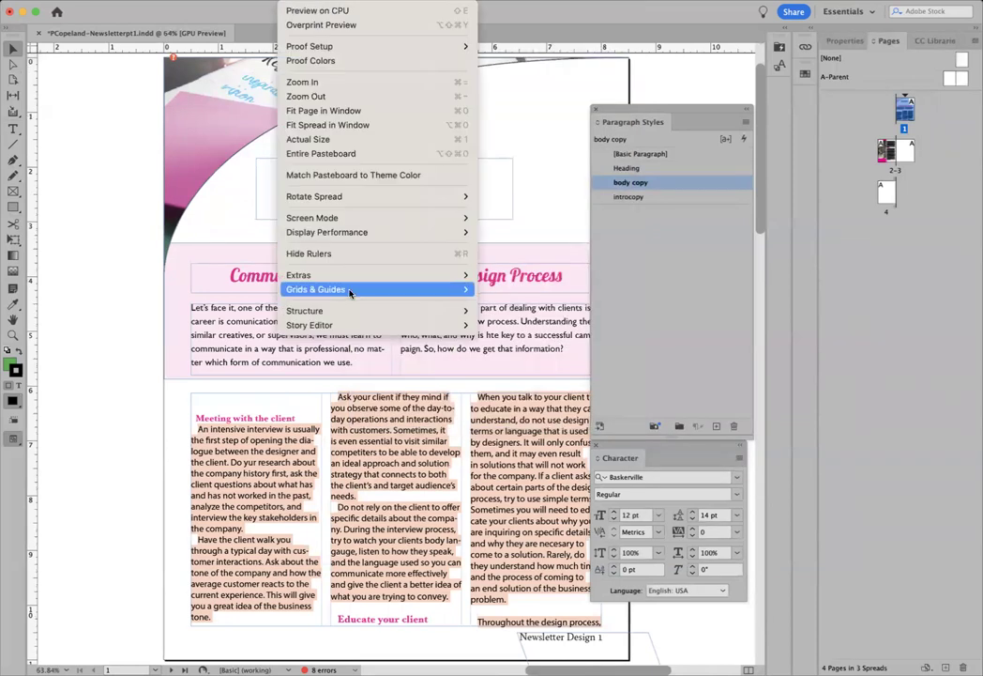
pyautogui.moveTo(394, 290)
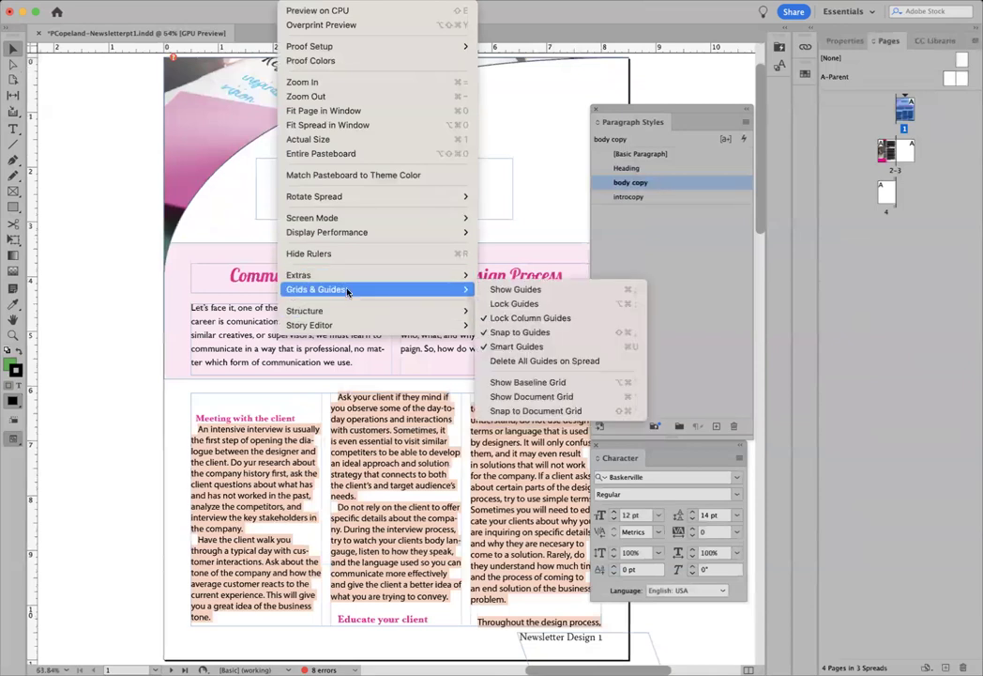
pyautogui.click(487, 291)
pyautogui.hscroll(3, 487, 296)
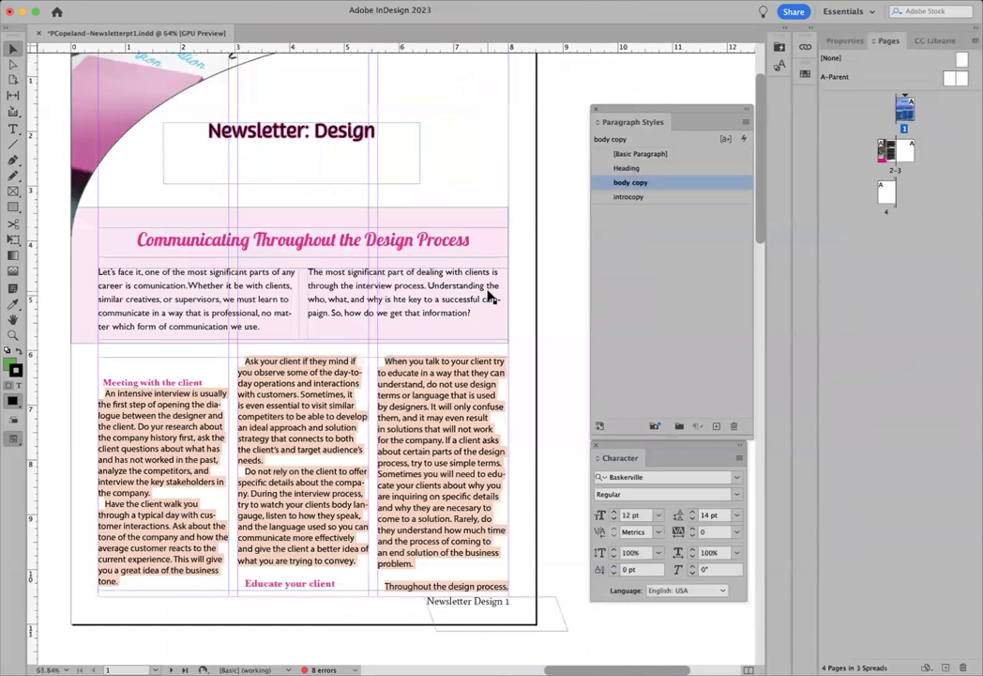
# - Select the heading, intro text and pink background frames together
pyautogui.click(416, 299)
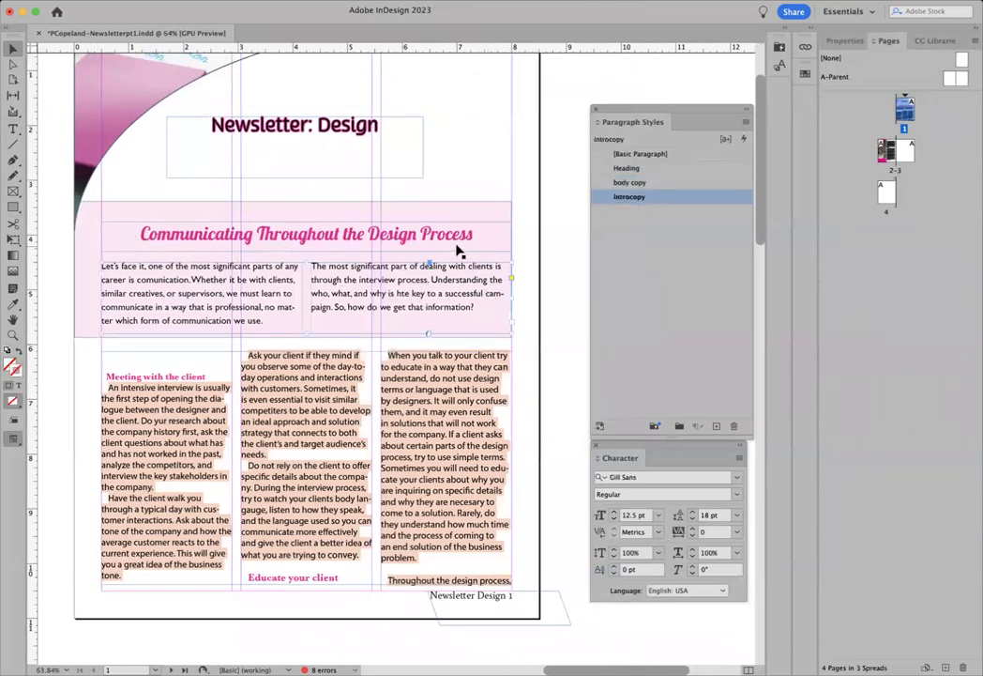
pyautogui.click(507, 235)
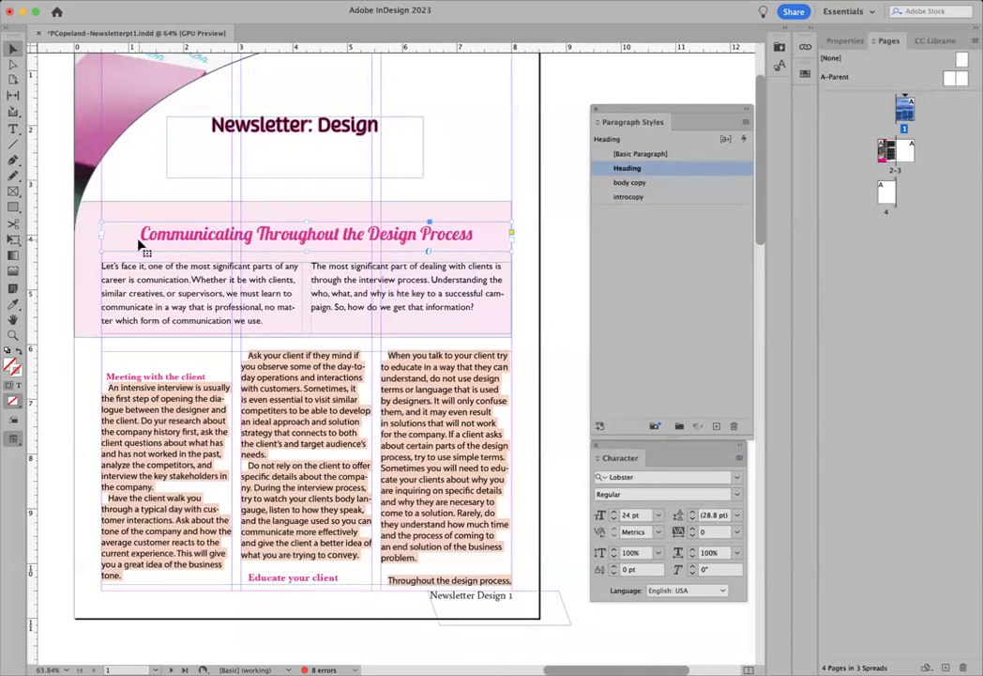
pyautogui.moveTo(68, 199); pyautogui.dragTo(542, 322)
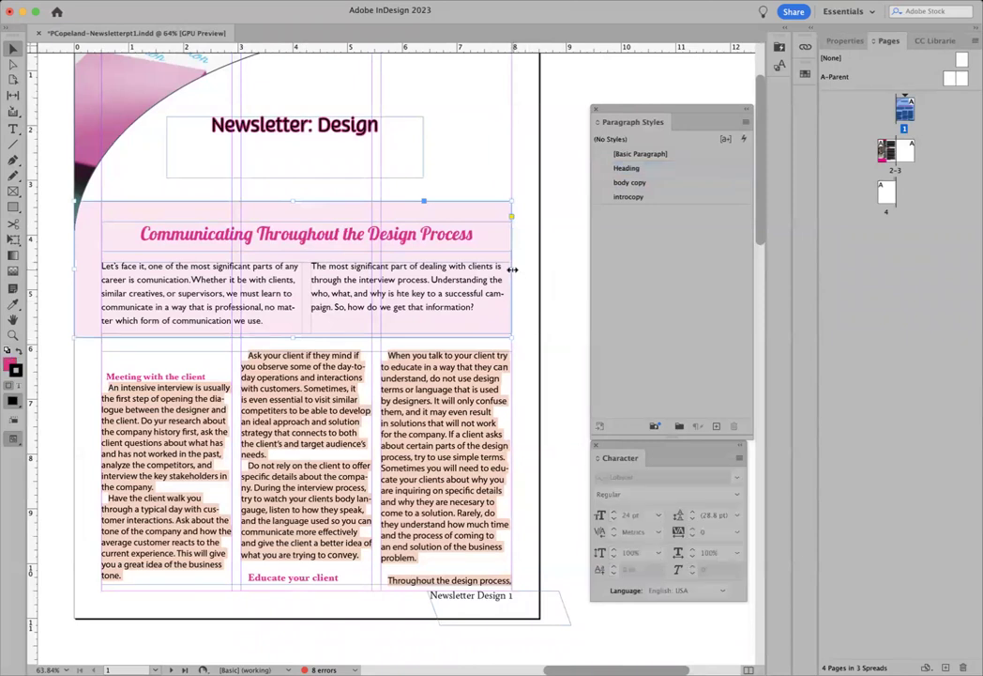
pyautogui.click(94, 2)
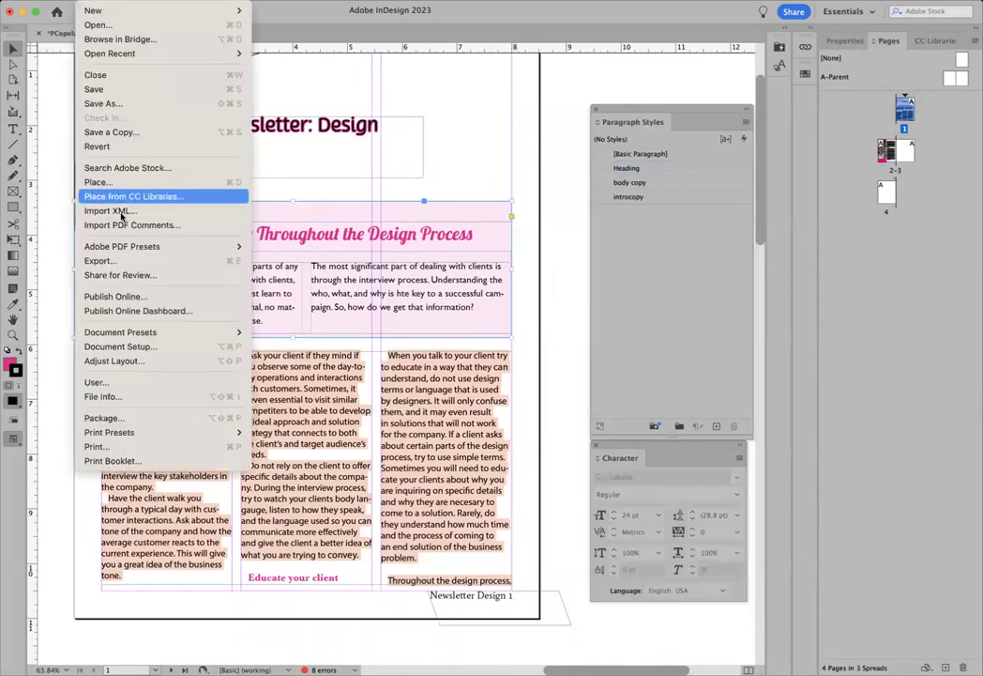
# - Set a 0.5 in bleed on all four sides in Document Setup
pyautogui.click(137, 347)
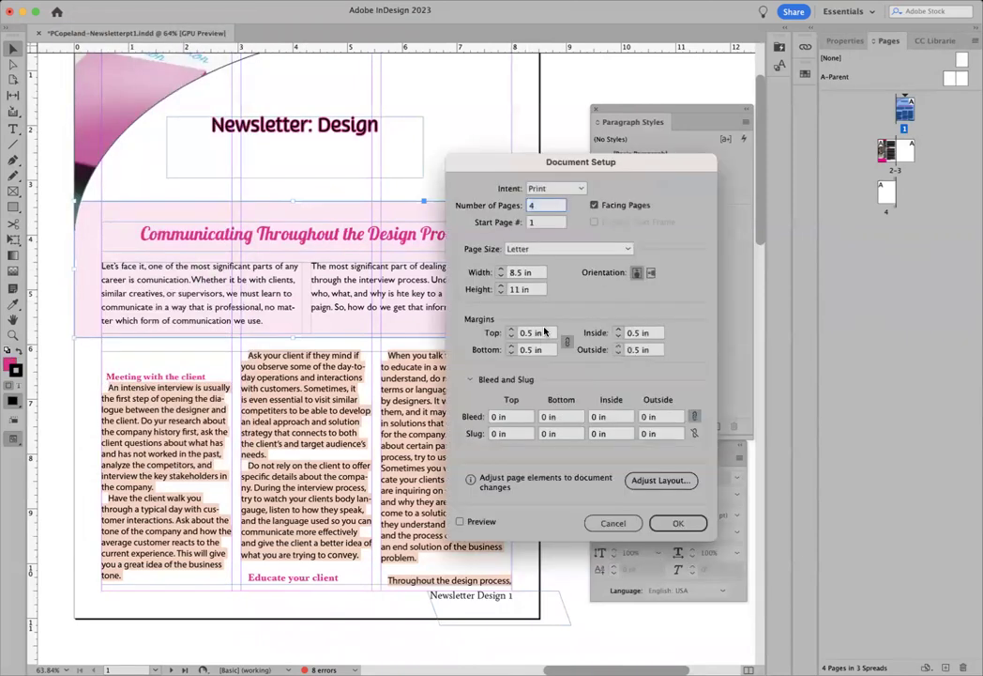
pyautogui.click(504, 417)
pyautogui.press('BackSpace')
pyautogui.press('BackSpace')
pyautogui.press('BackSpace')
pyautogui.press('BackSpace')
pyautogui.write('0.5')
pyautogui.click(694, 417)
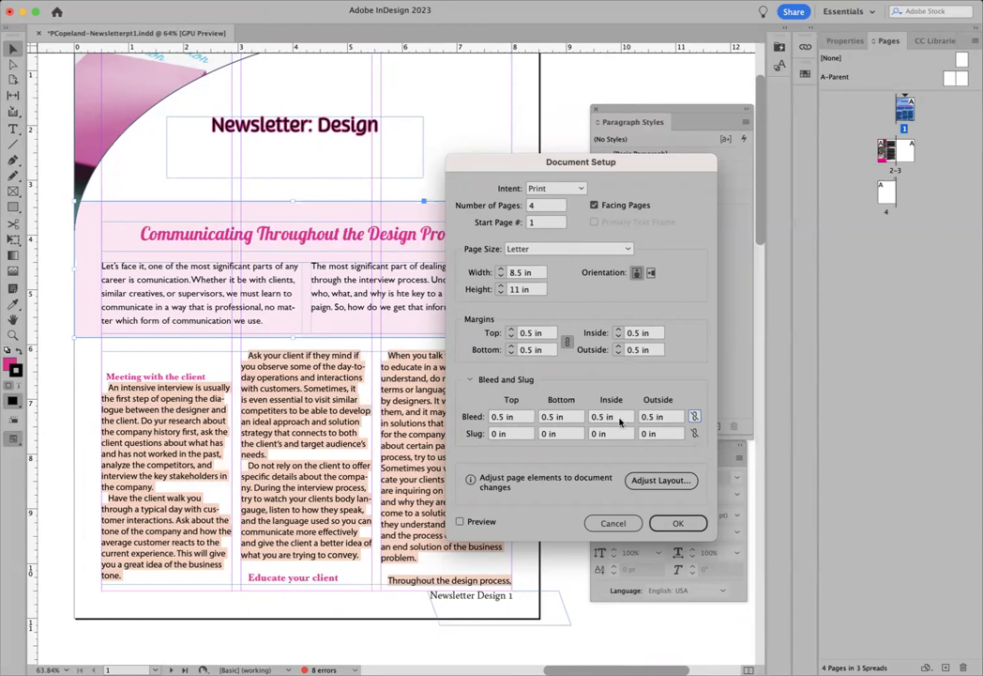
pyautogui.click(677, 523)
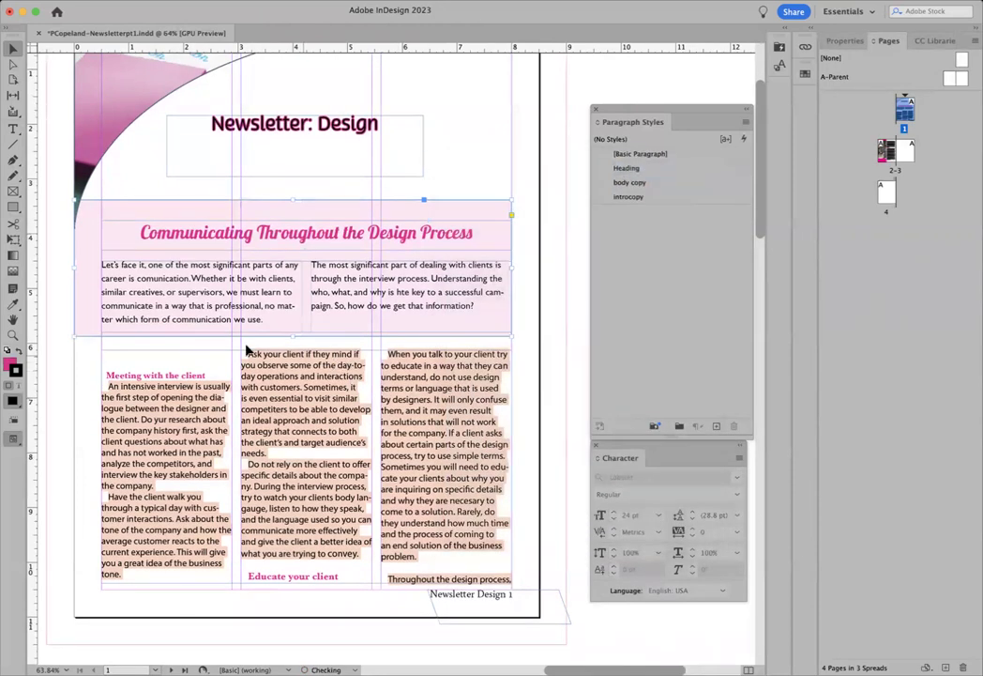
# - Widen the pink heading background to the right into the bleed
pyautogui.hscroll(-3, 109, 281)
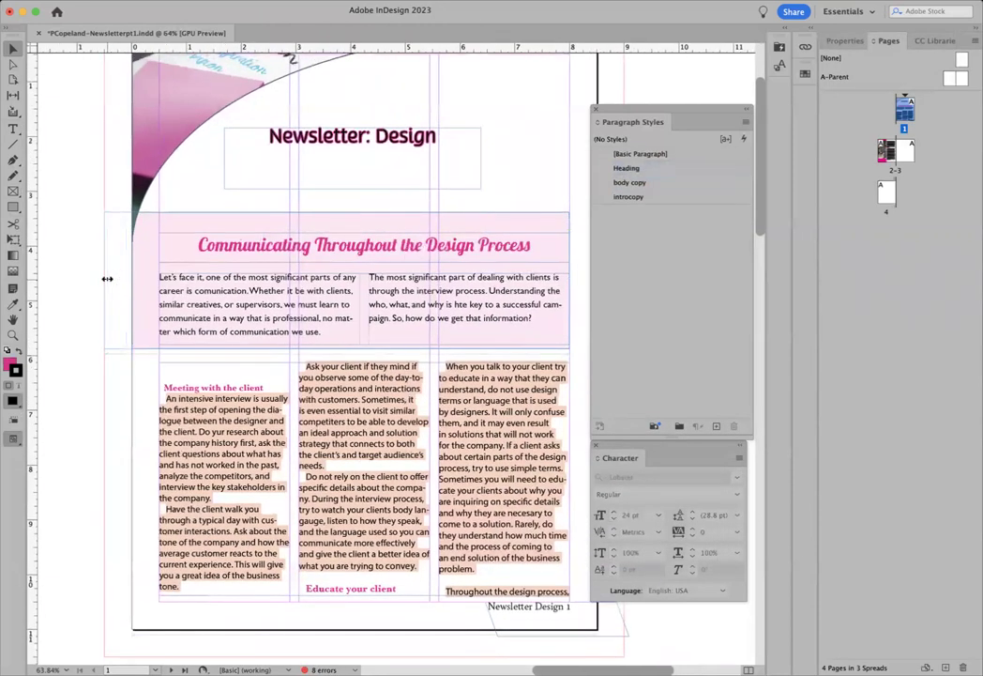
pyautogui.scroll(5, 122, 272)
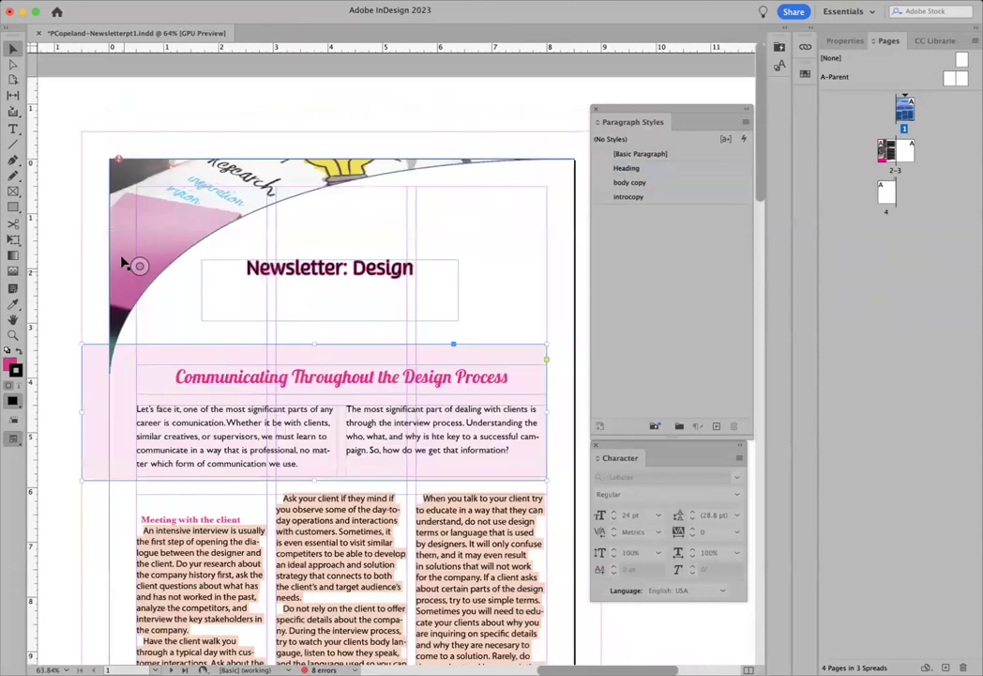
pyautogui.hscroll(3, 373, 291)
pyautogui.scroll(-1, 422, 338)
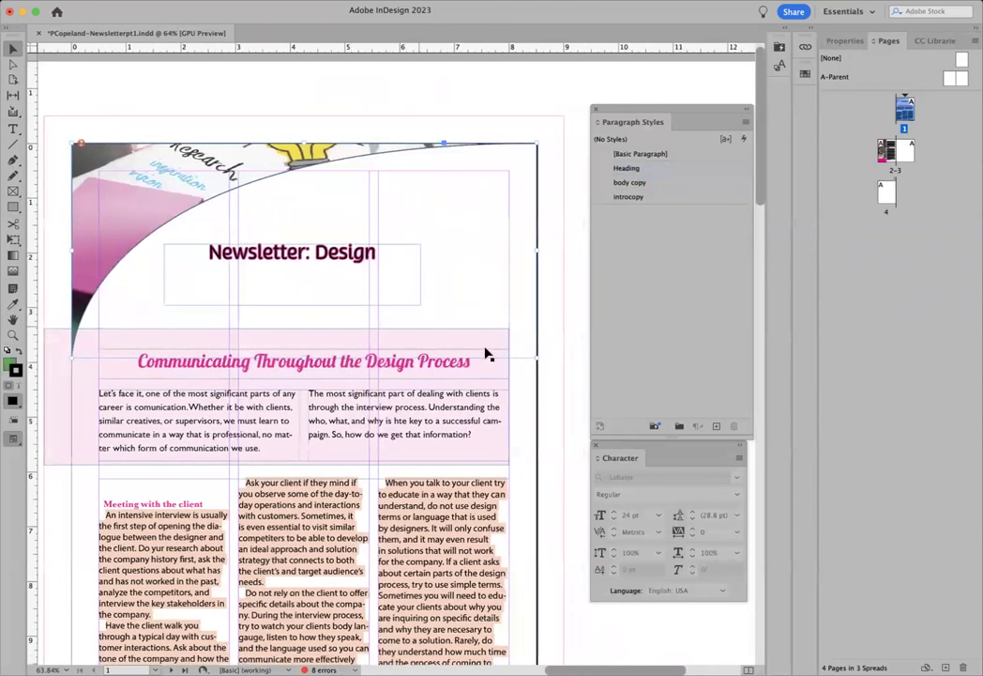
pyautogui.moveTo(511, 398); pyautogui.dragTo(566, 410)
# - Extend the curved header image frame left, up and right to the bleed guide
pyautogui.hscroll(-4, 566, 412)
pyautogui.click(171, 169)
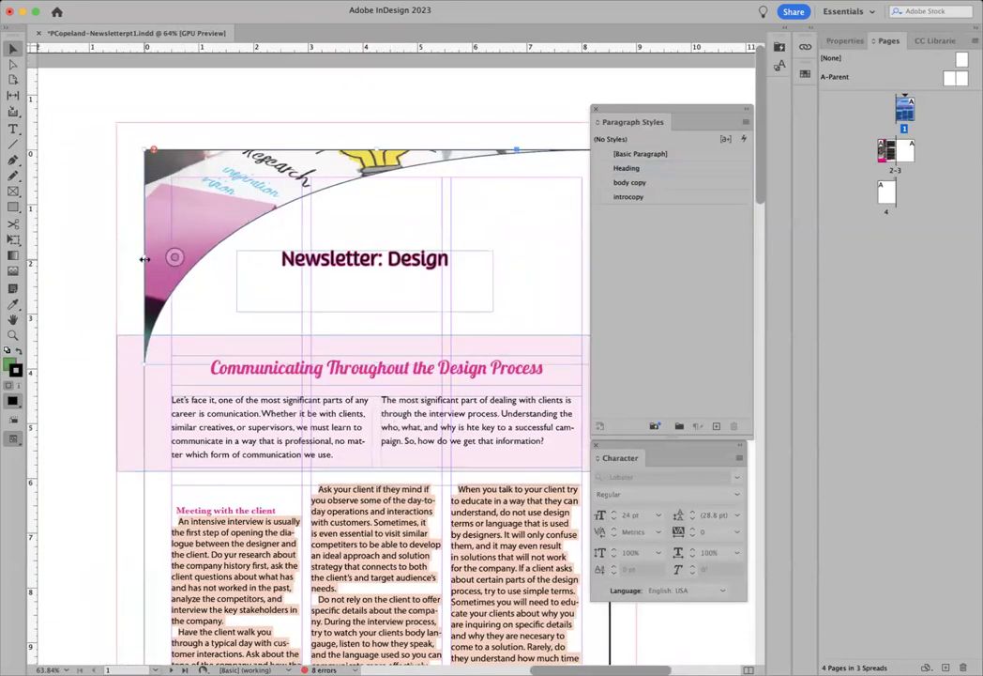
pyautogui.moveTo(145, 258); pyautogui.dragTo(117, 259)
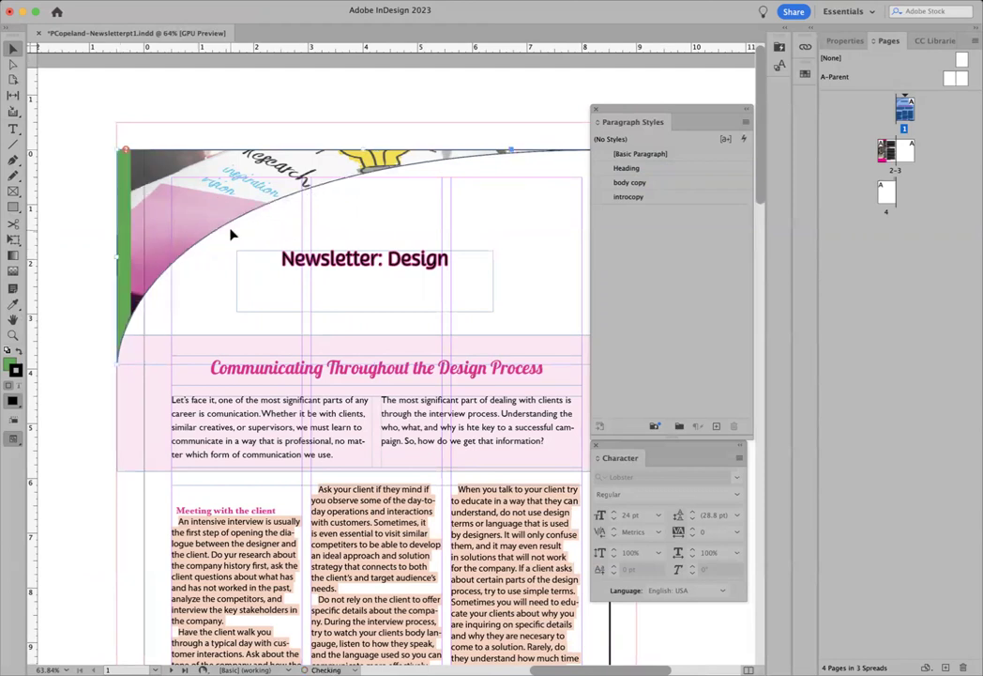
pyautogui.hscroll(3, 233, 235)
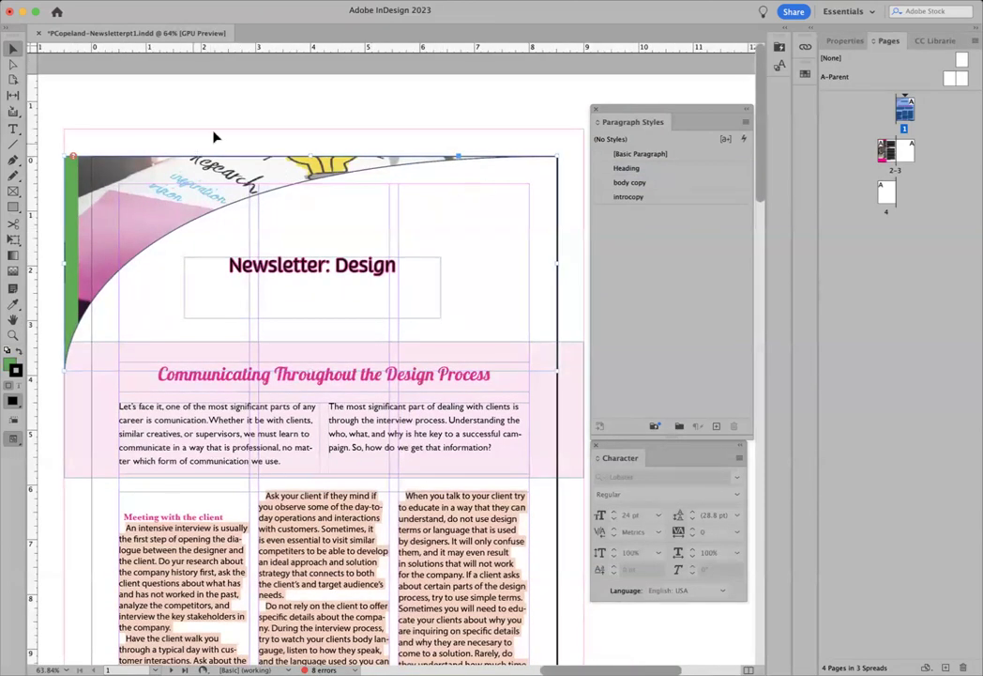
pyautogui.moveTo(311, 156); pyautogui.dragTo(312, 126)
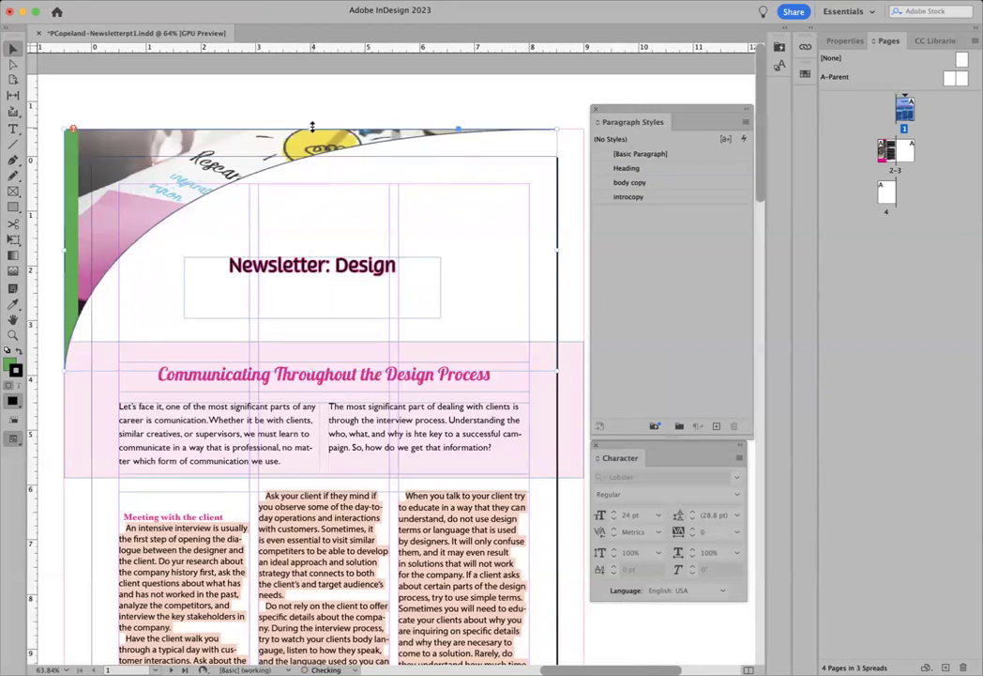
pyautogui.moveTo(558, 249); pyautogui.dragTo(582, 249)
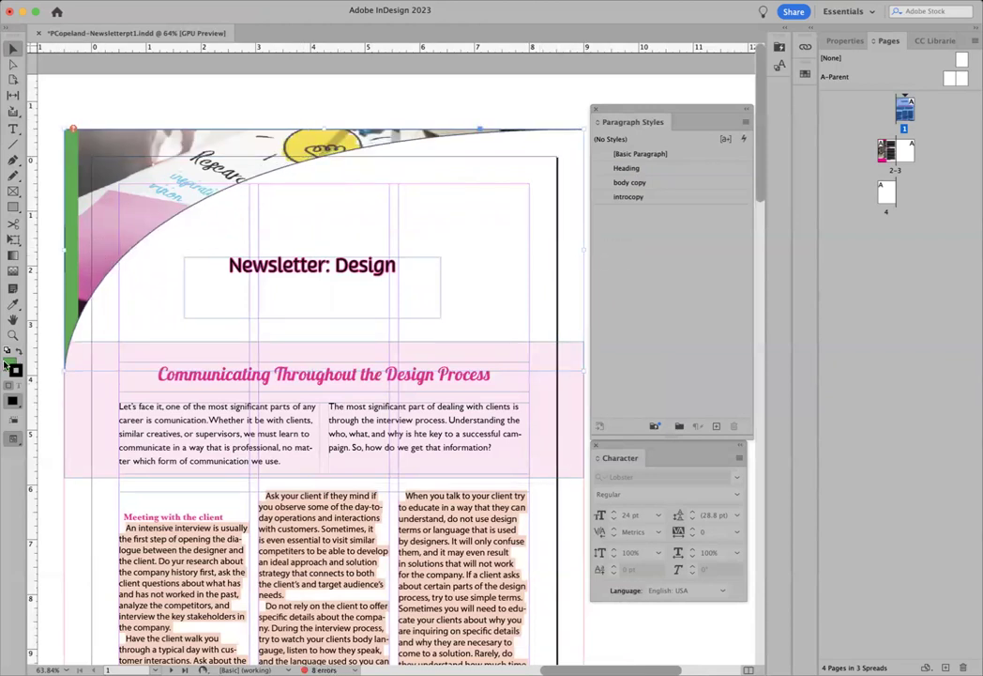
# - Set the header frame's fill to [None] in the Swatches panel
pyautogui.click(366, 0)
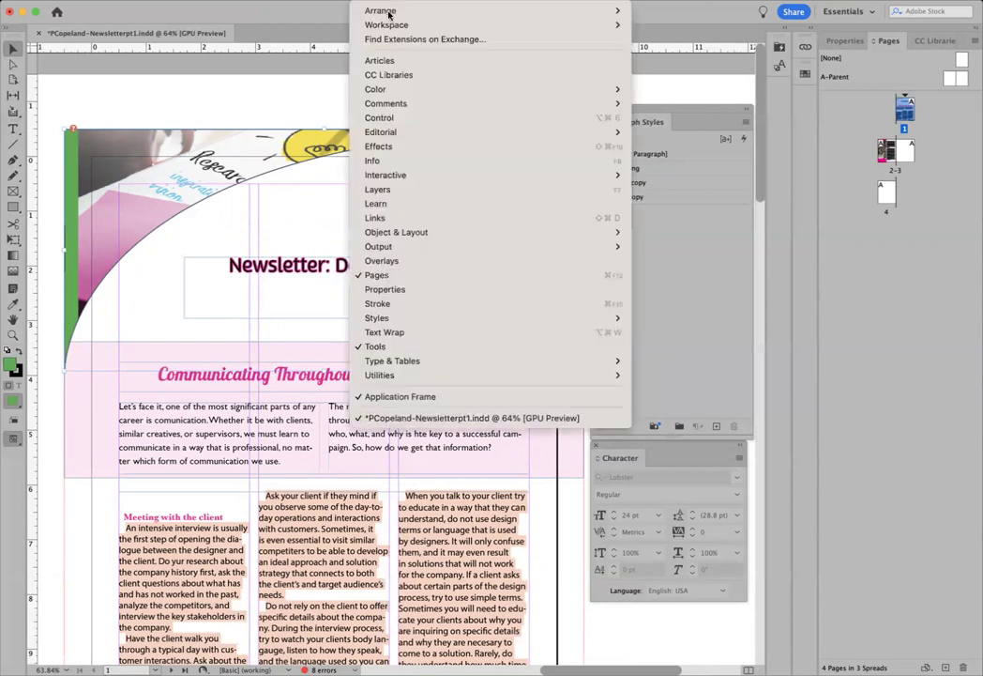
pyautogui.moveTo(601, 88)
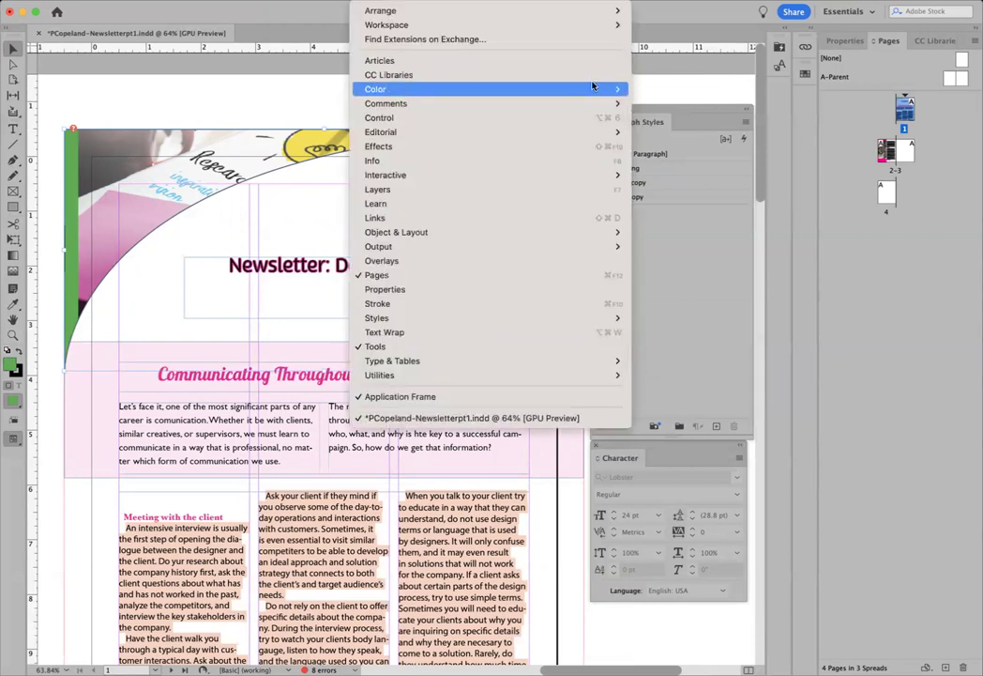
pyautogui.click(657, 117)
pyautogui.click(670, 109)
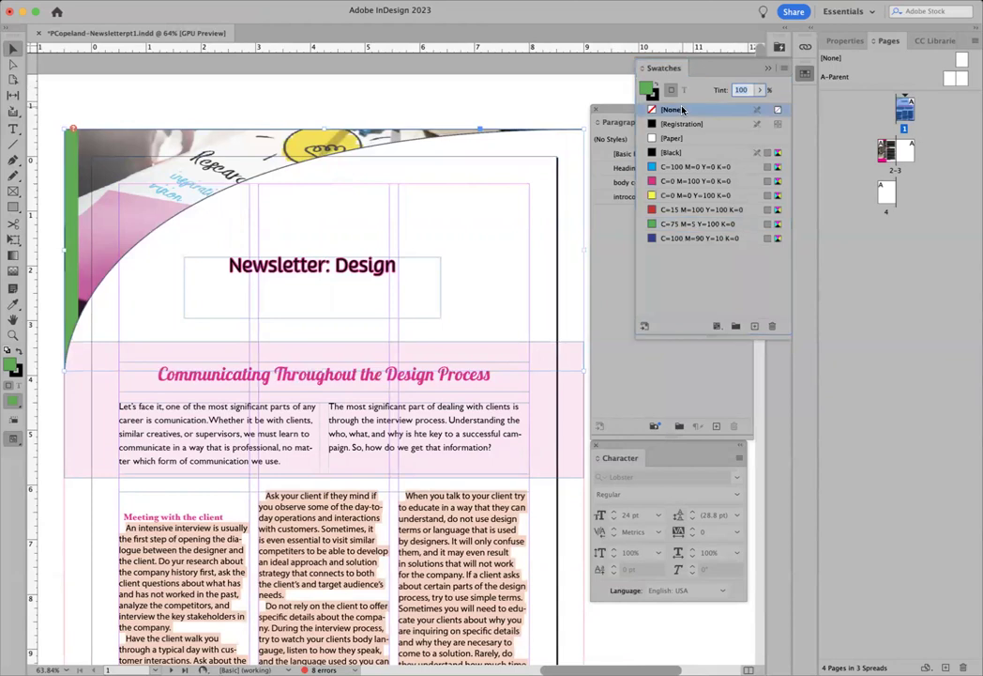
pyautogui.click(768, 70)
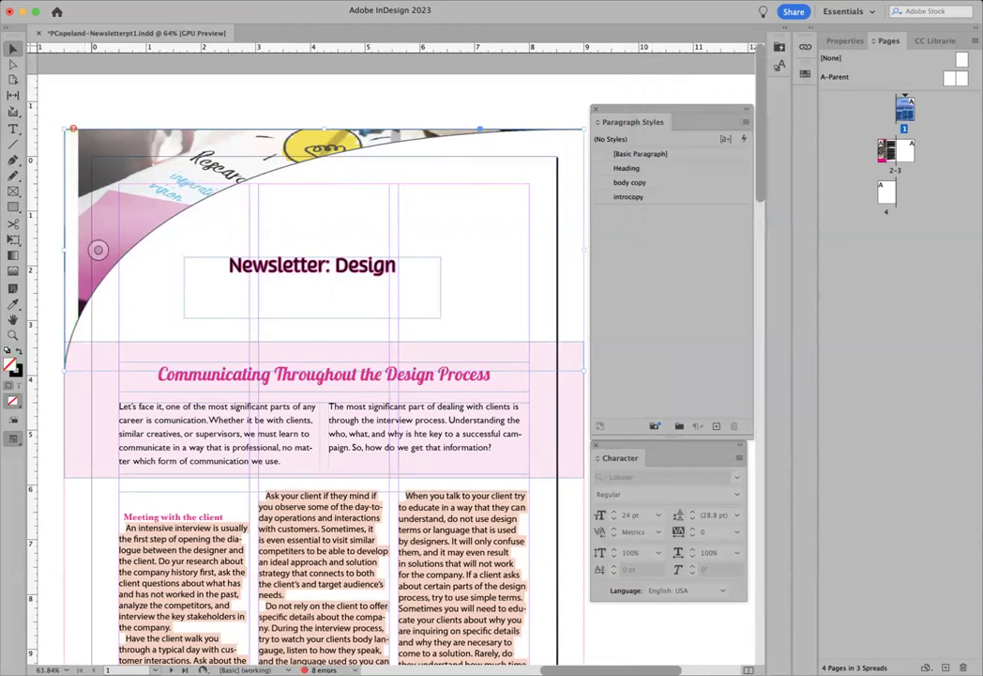
# - Apply Fill Frame Proportionally to the photo and nudge it up within the frame
pyautogui.click(150, 0)
pyautogui.moveTo(216, 0)
pyautogui.moveTo(282, 260)
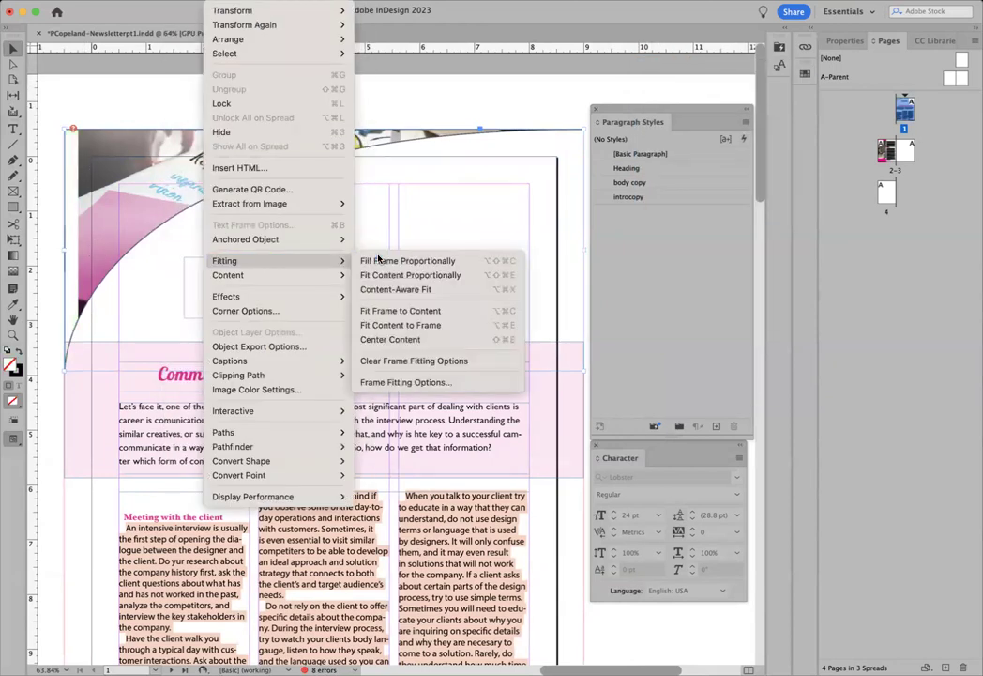
pyautogui.click(378, 260)
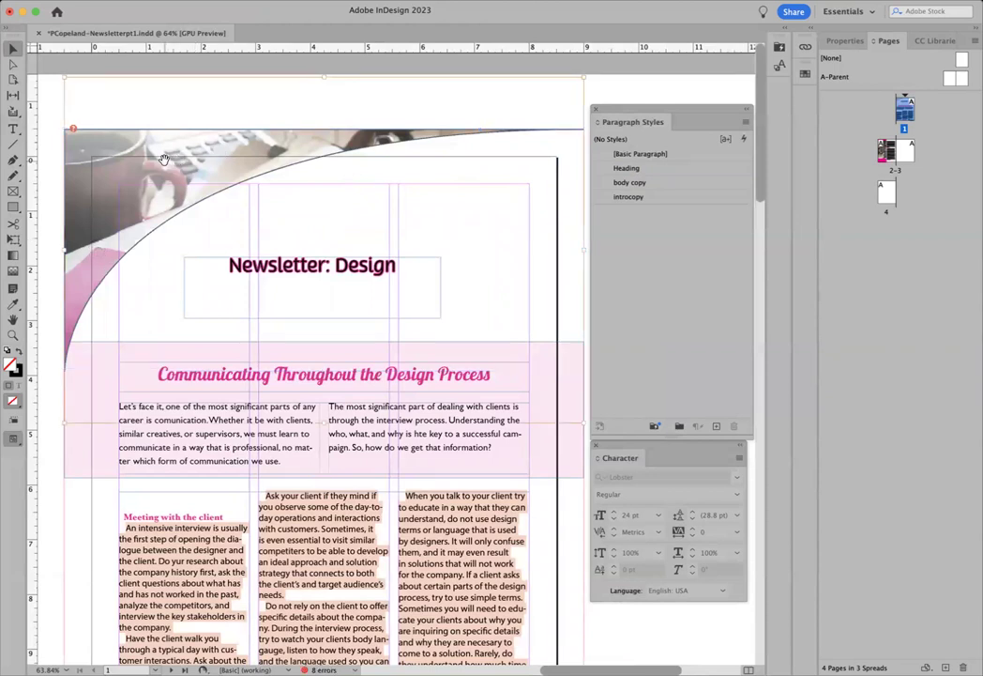
pyautogui.hotkey('shift', 'Up')
pyautogui.hotkey('shift', 'Up')
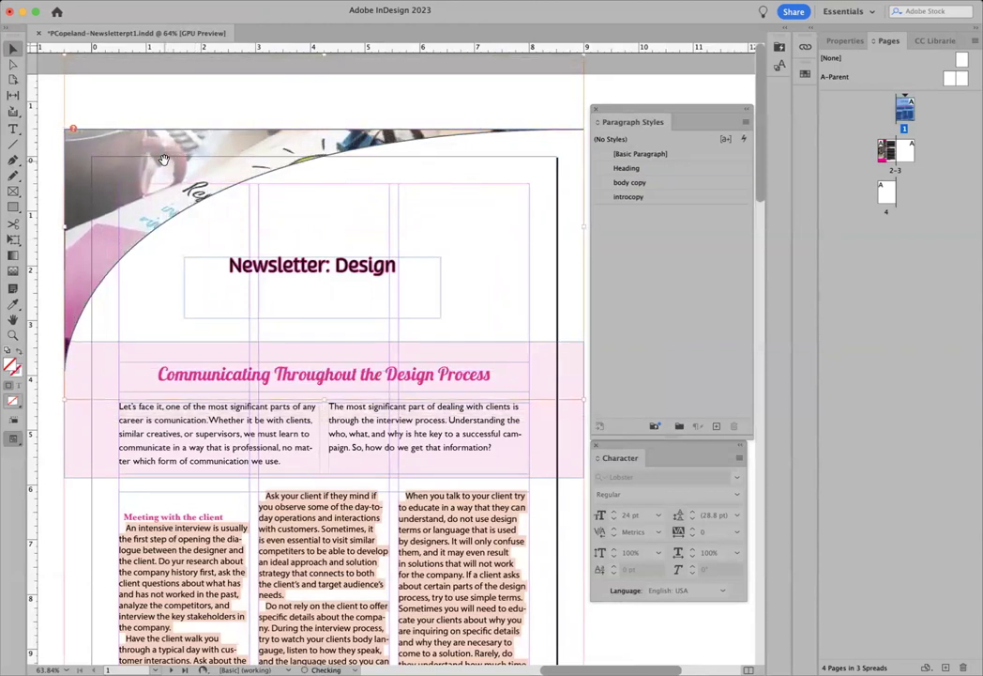
pyautogui.click(180, 83)
pyautogui.moveTo(193, 138); pyautogui.dragTo(162, 116)
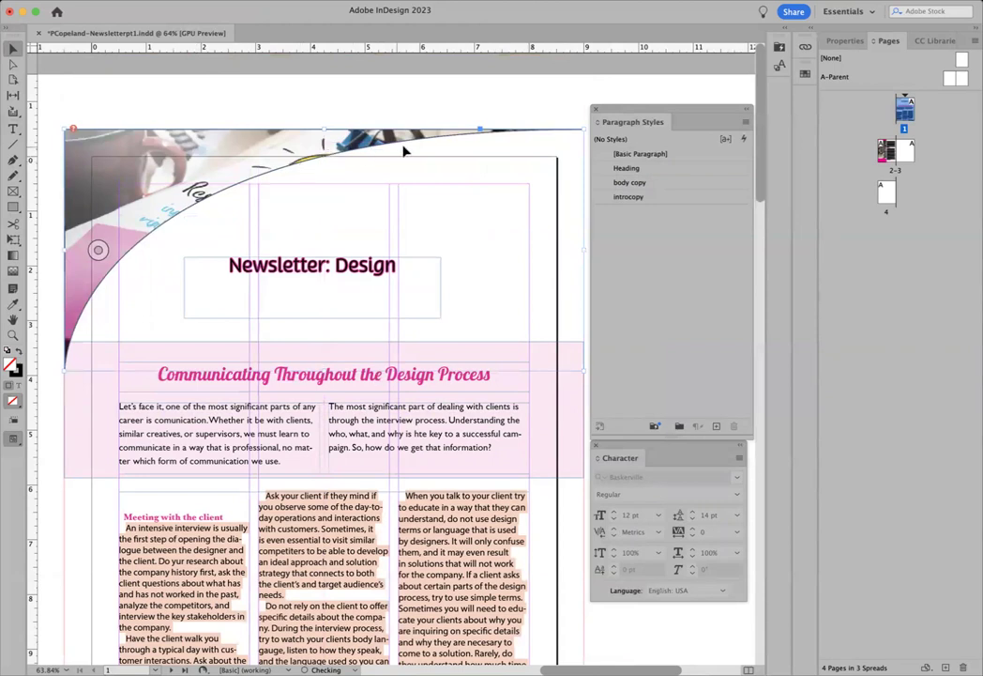
pyautogui.click(16, 65)
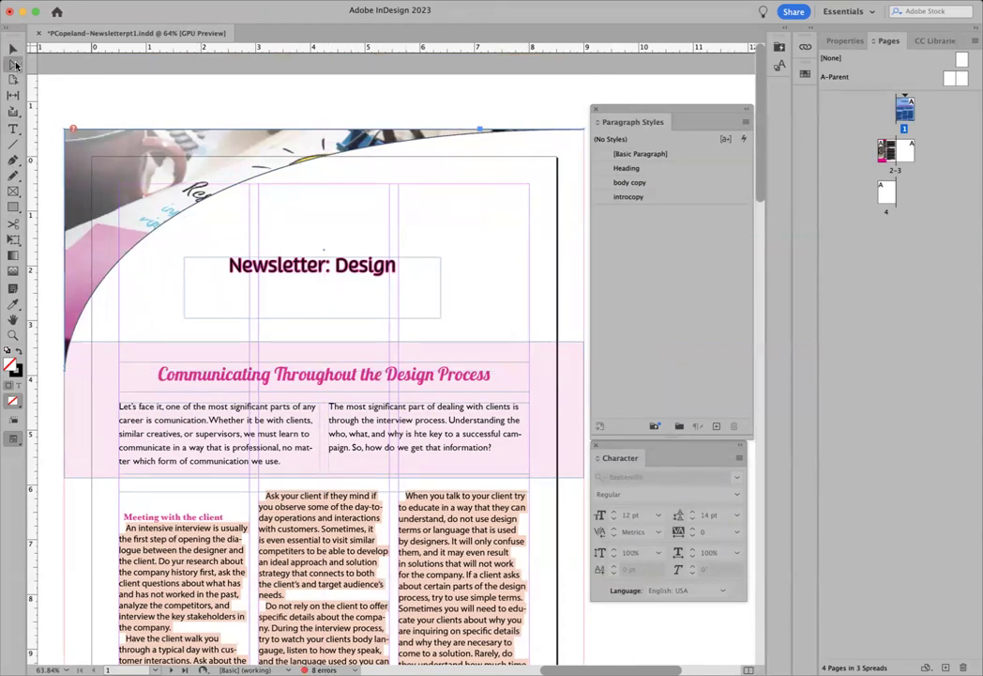
# - Move the header frame's left curve point down and pull its top-right point down
pyautogui.moveTo(601, 113); pyautogui.dragTo(757, 135)
pyautogui.click(503, 114)
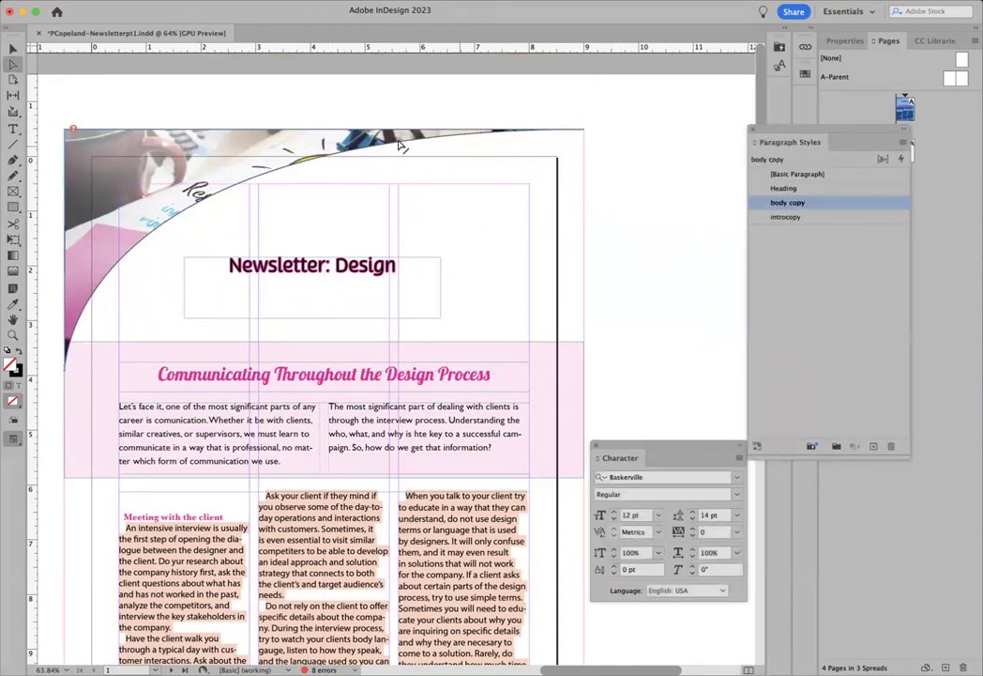
pyautogui.click(369, 153)
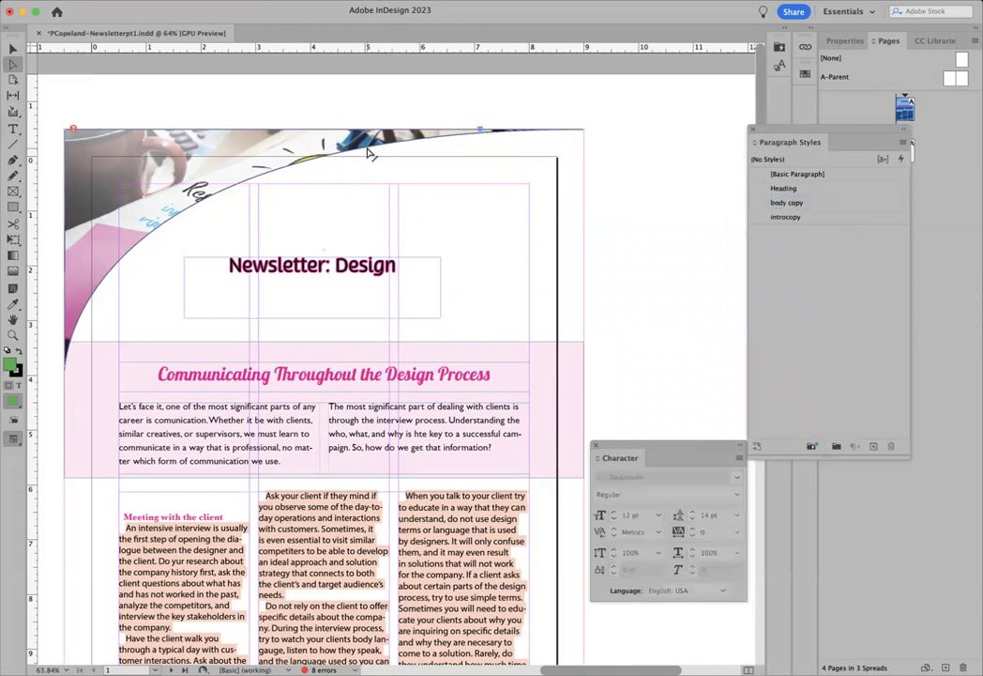
pyautogui.moveTo(64, 374); pyautogui.dragTo(67, 448)
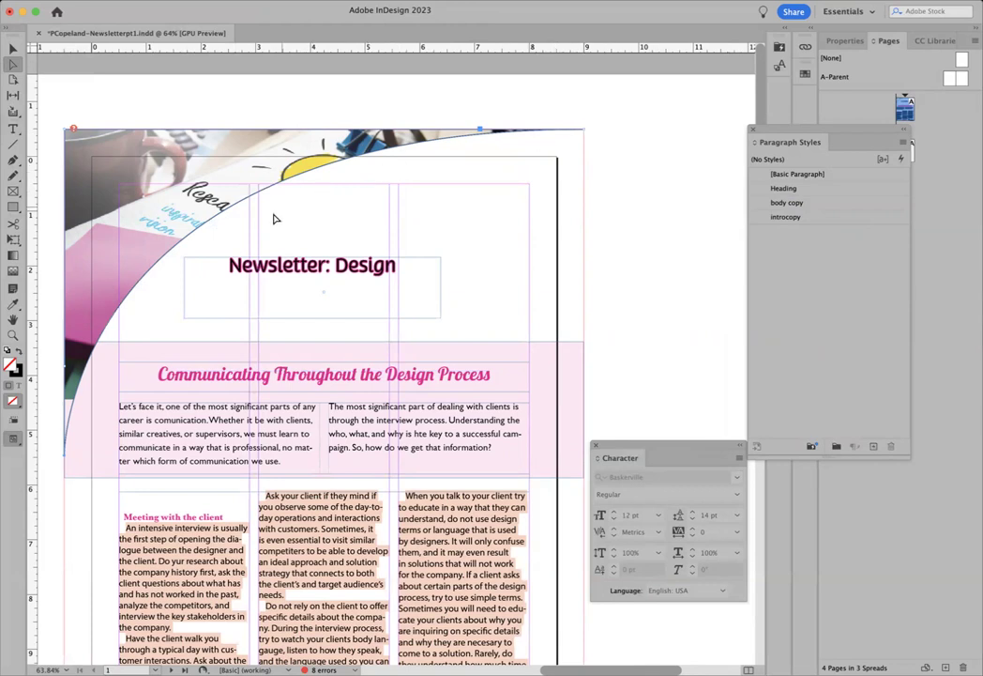
pyautogui.moveTo(66, 461); pyautogui.dragTo(81, 461)
pyautogui.moveTo(584, 130); pyautogui.dragTo(586, 189)
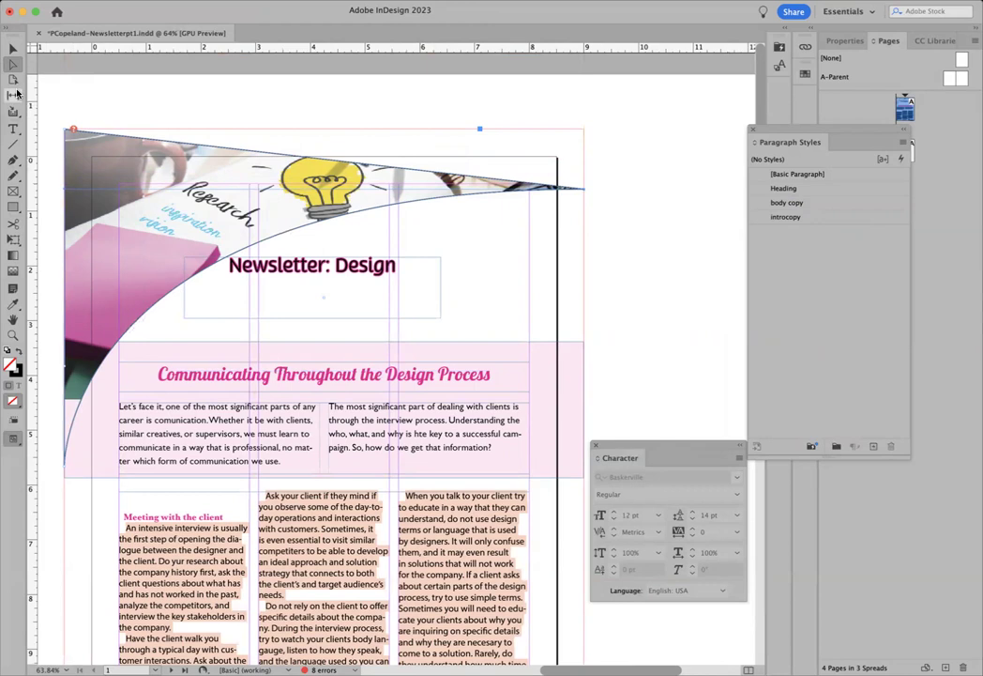
# - Add an anchor point, then drag the frame's top-right point to the bleed corner
pyautogui.click(13, 161)
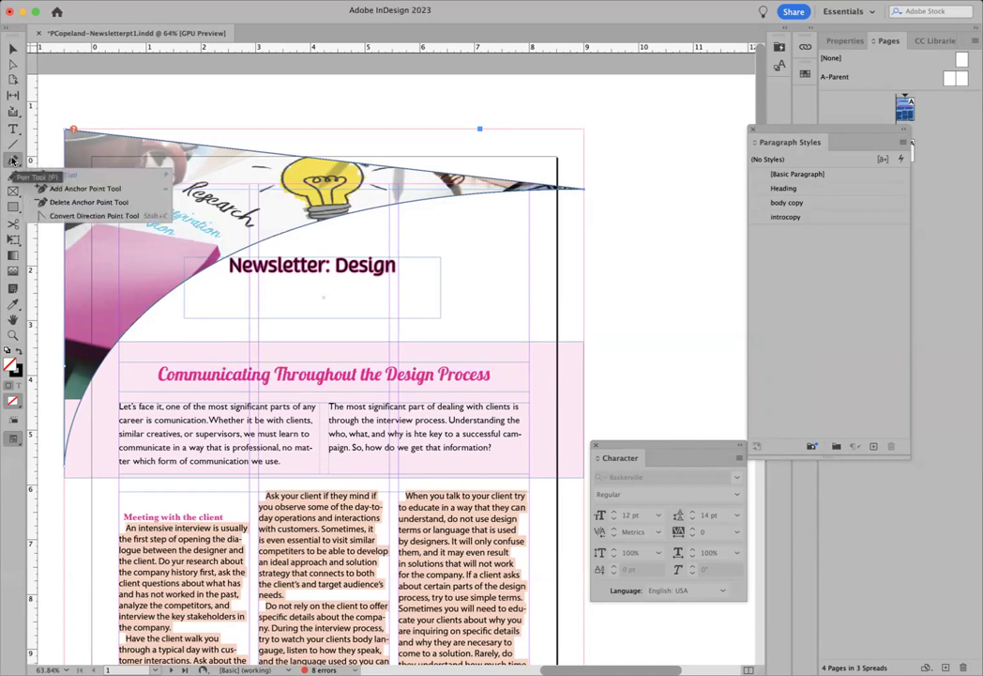
pyautogui.click(80, 188)
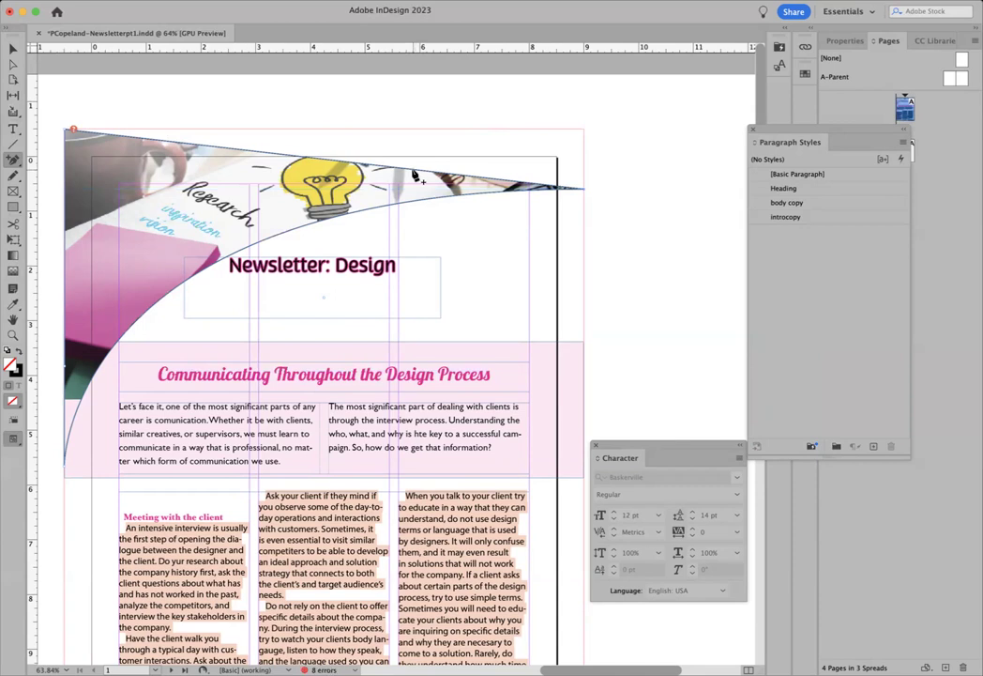
pyautogui.click(13, 64)
pyautogui.click(385, 137)
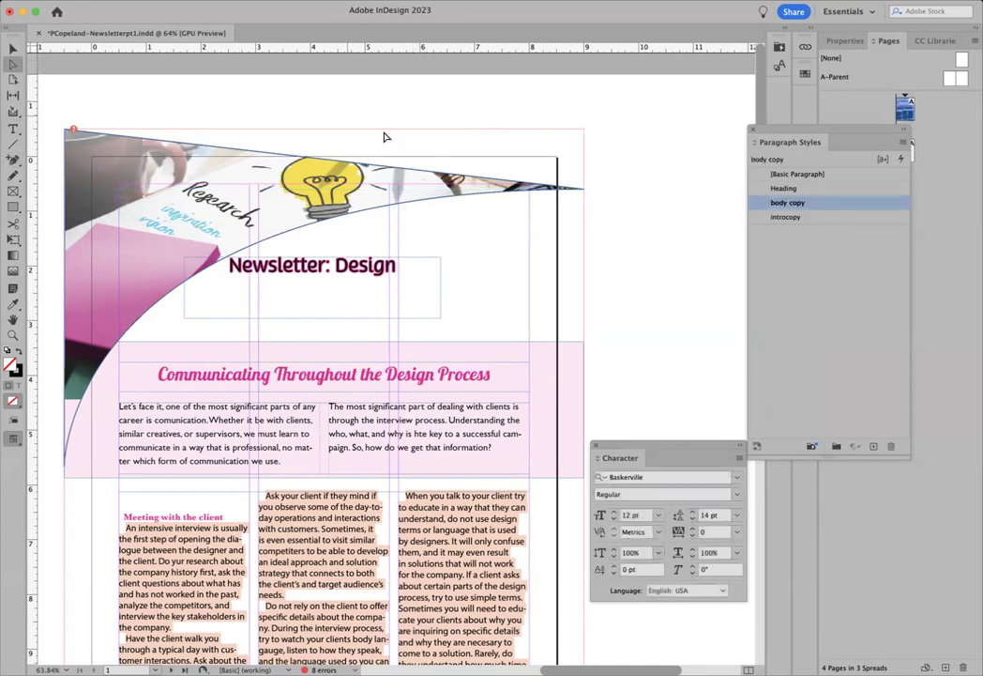
pyautogui.click(418, 176)
pyautogui.moveTo(415, 175)
pyautogui.mouseDown()
pyautogui.moveTo(487, 149)
pyautogui.moveTo(585, 136)
pyautogui.mouseUp()
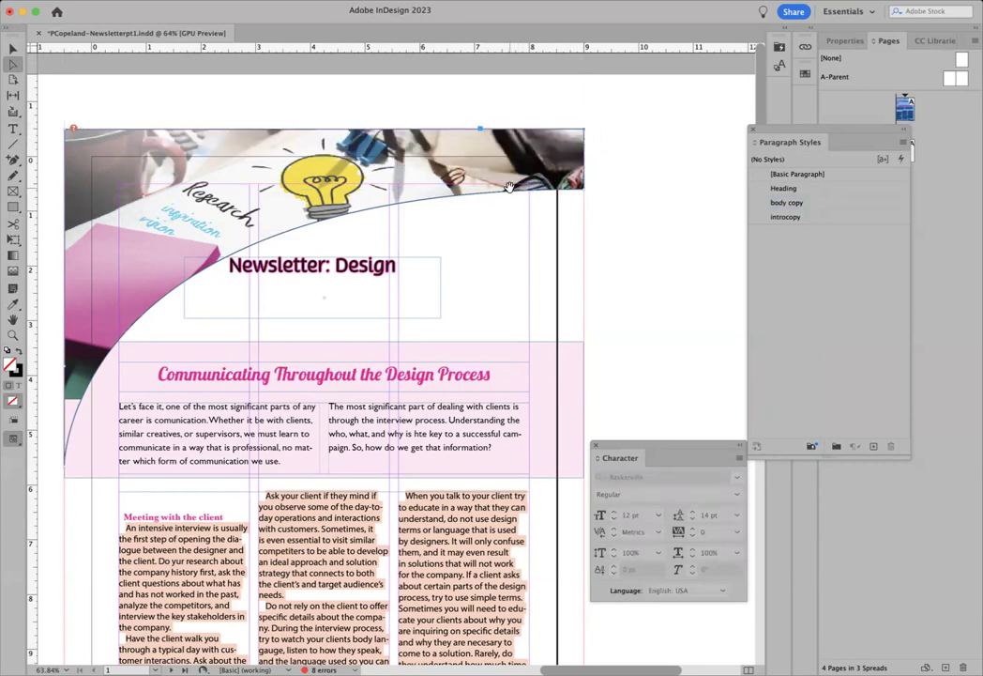
# - Set the header image frame's stroke weight to 0 pt with no stroke
pyautogui.click(12, 50)
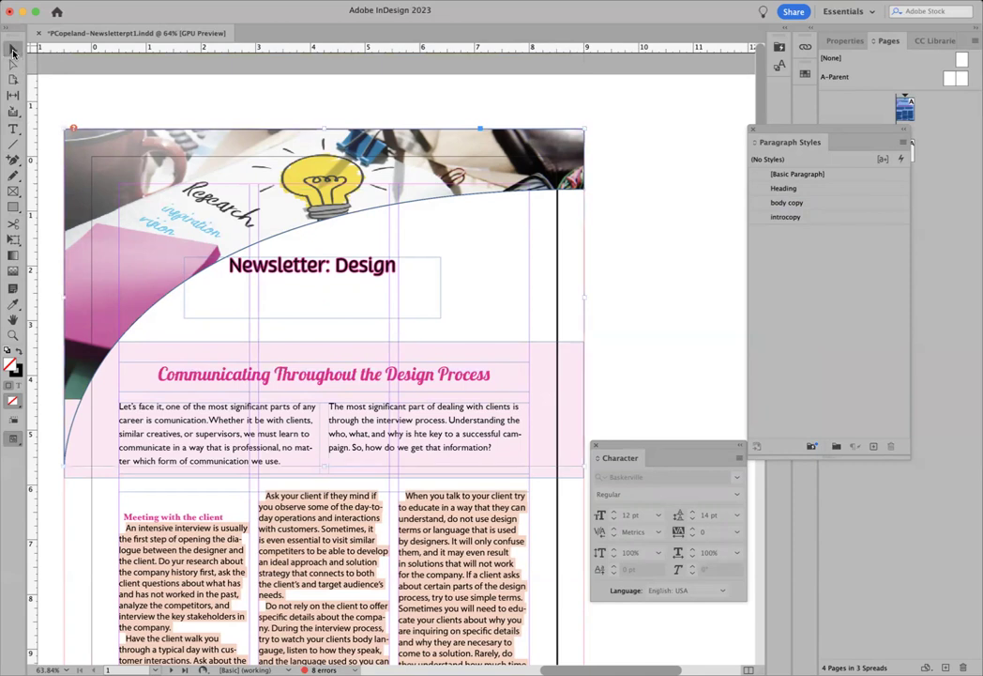
pyautogui.click(18, 371)
pyautogui.moveTo(834, 132); pyautogui.dragTo(689, 114)
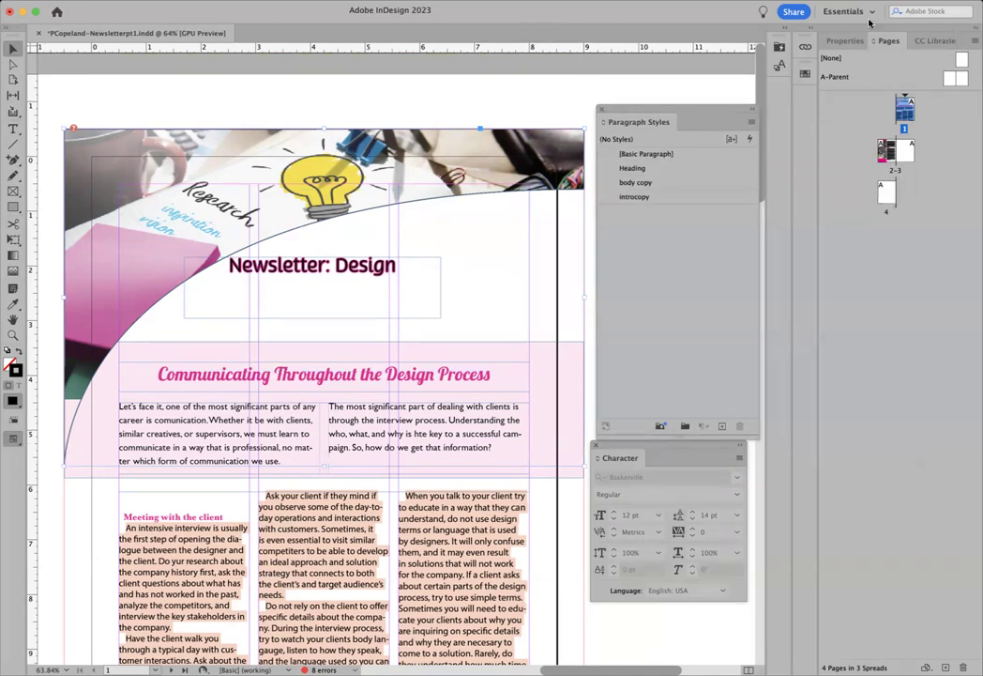
pyautogui.click(845, 40)
pyautogui.click(922, 185)
pyautogui.click(906, 195)
pyautogui.click(345, 98)
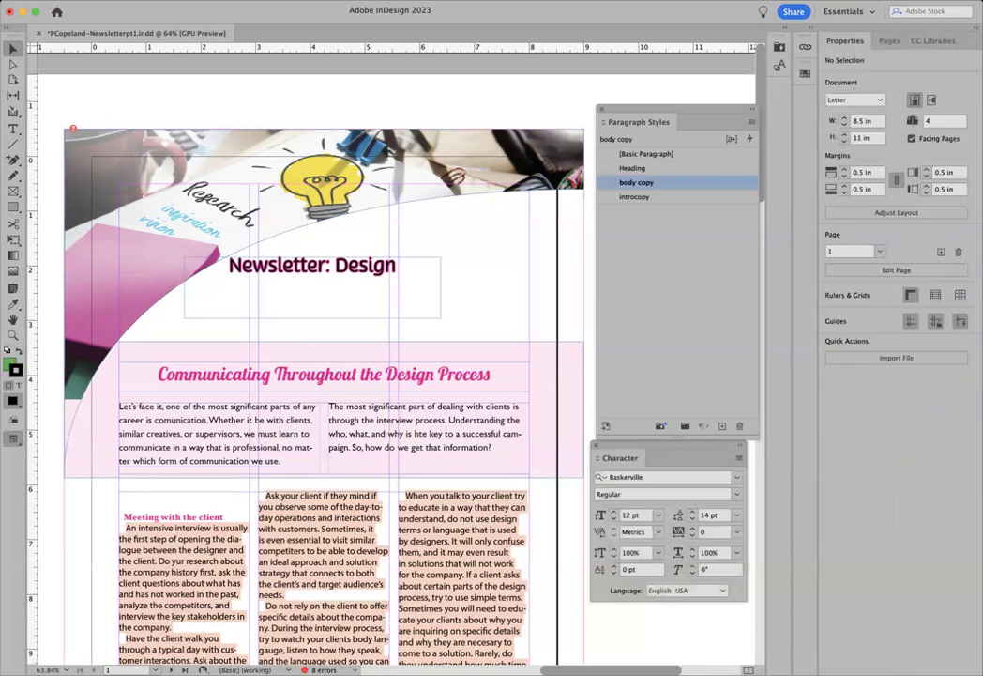
# - Check the page in Preview mode and shift the photo's edge up inside the header frame
pyautogui.click(11, 438)
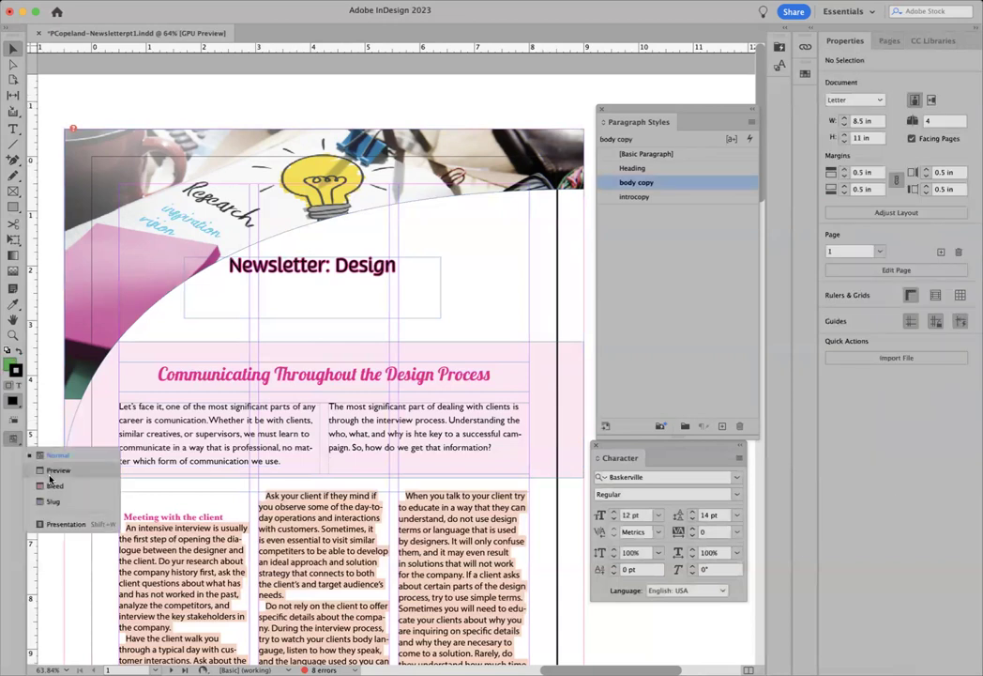
pyautogui.click(48, 469)
pyautogui.moveTo(612, 112); pyautogui.dragTo(691, 111)
pyautogui.click(13, 63)
pyautogui.click(335, 209)
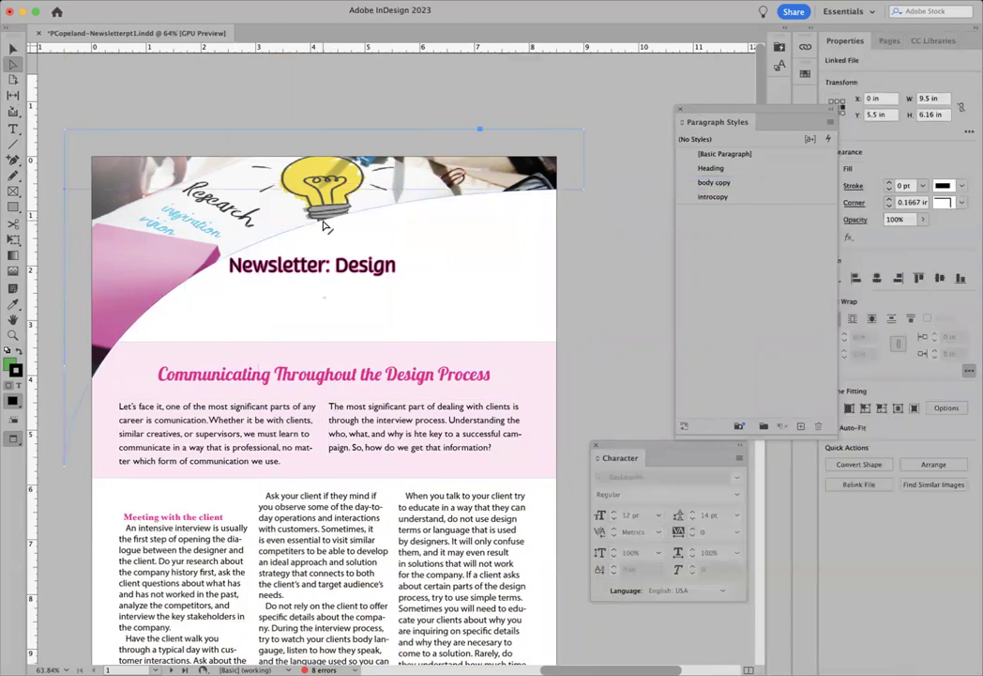
pyautogui.moveTo(585, 193); pyautogui.dragTo(587, 172)
pyautogui.click(585, 178)
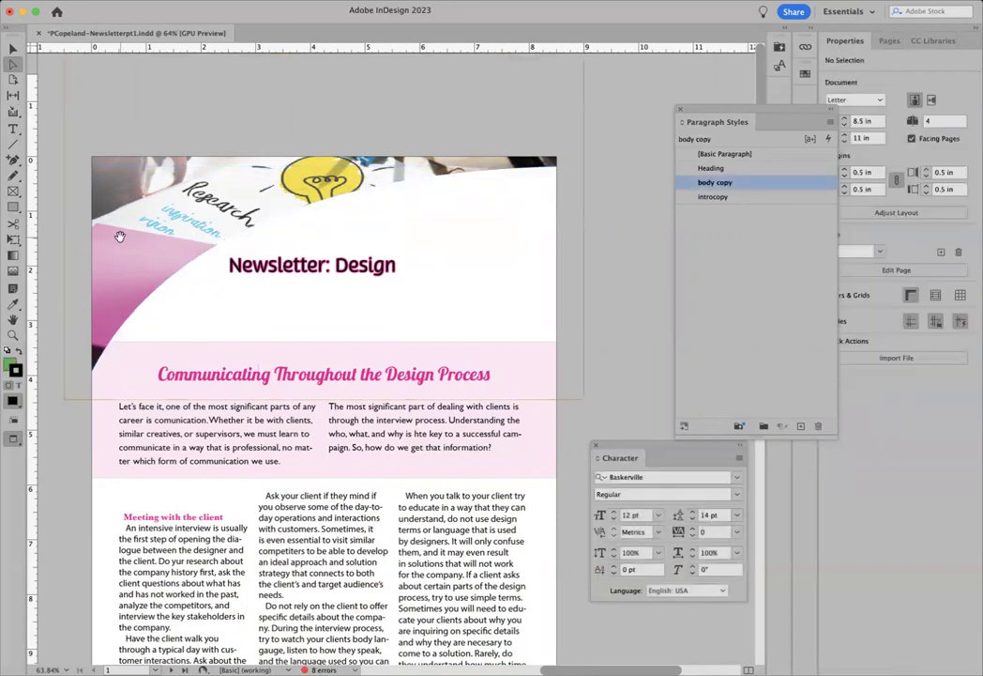
pyautogui.moveTo(13, 367); pyautogui.dragTo(43, 368)
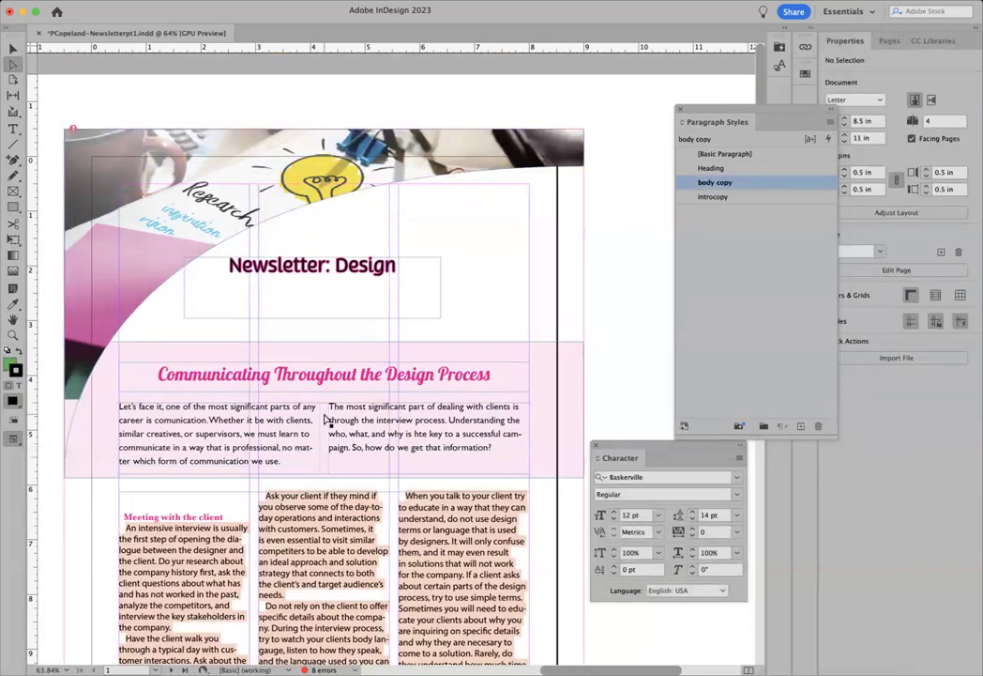